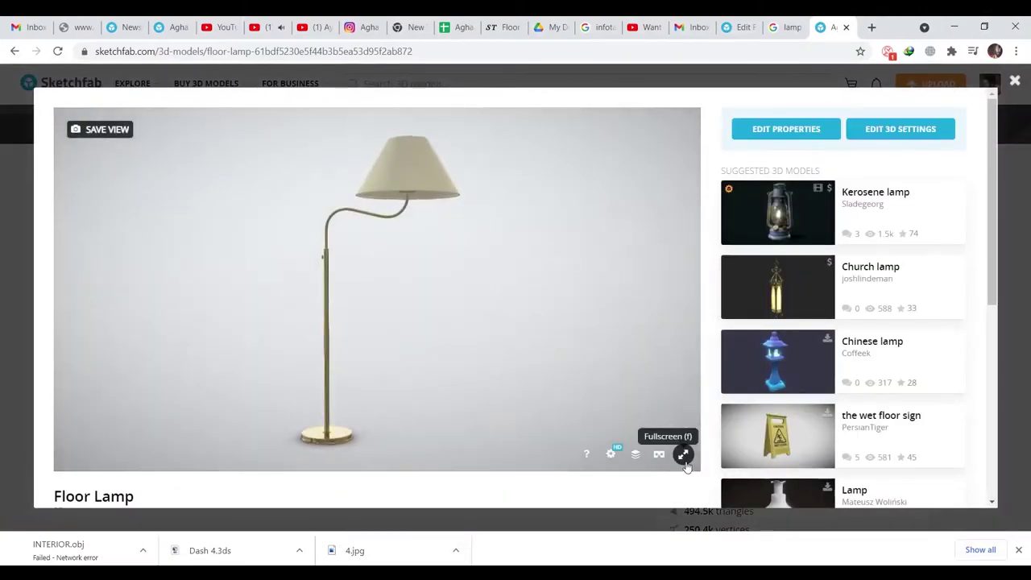
View the brass floor lamp full screen and orbit from the base up the pole
click(683, 456)
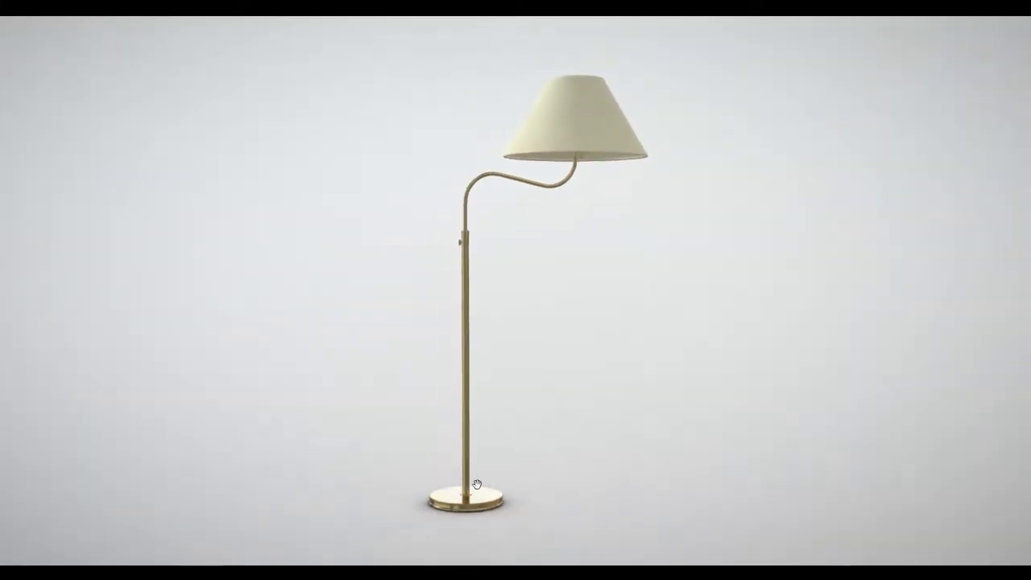
mouse_move(476, 483)
mouse_down()
mouse_move(515, 351)
mouse_move(186, 352)
mouse_up()
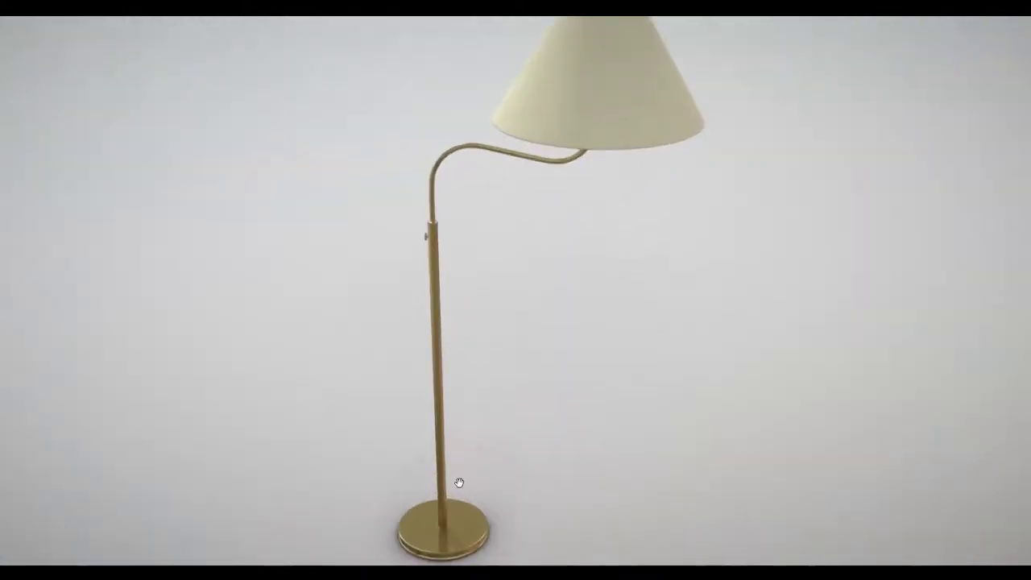
mouse_move(454, 382)
mouse_down()
mouse_move(469, 336)
mouse_move(562, 283)
mouse_up()
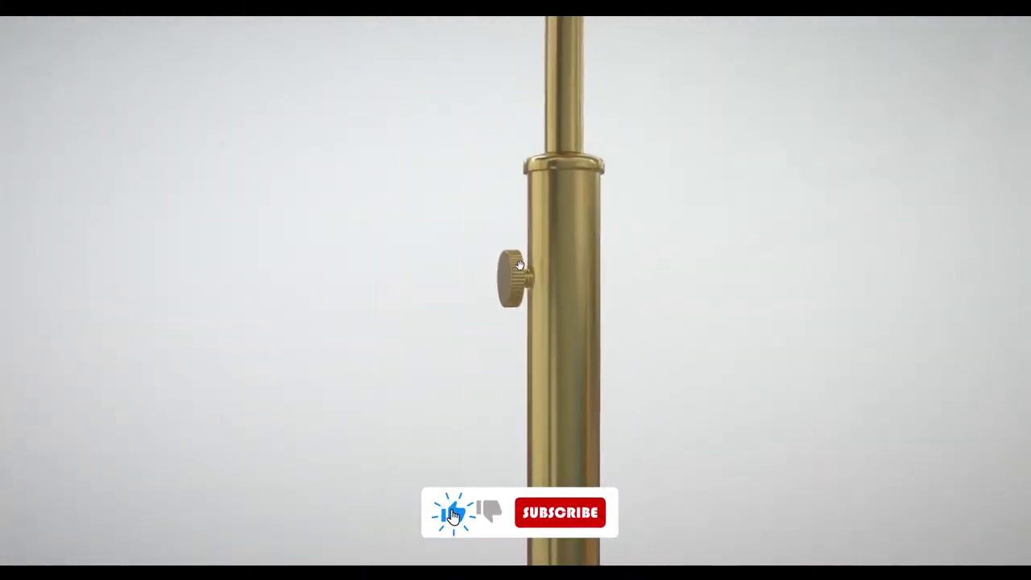
mouse_move(519, 264)
mouse_down()
mouse_move(558, 350)
mouse_move(566, 260)
mouse_move(532, 352)
mouse_move(674, 347)
mouse_move(608, 348)
mouse_up()
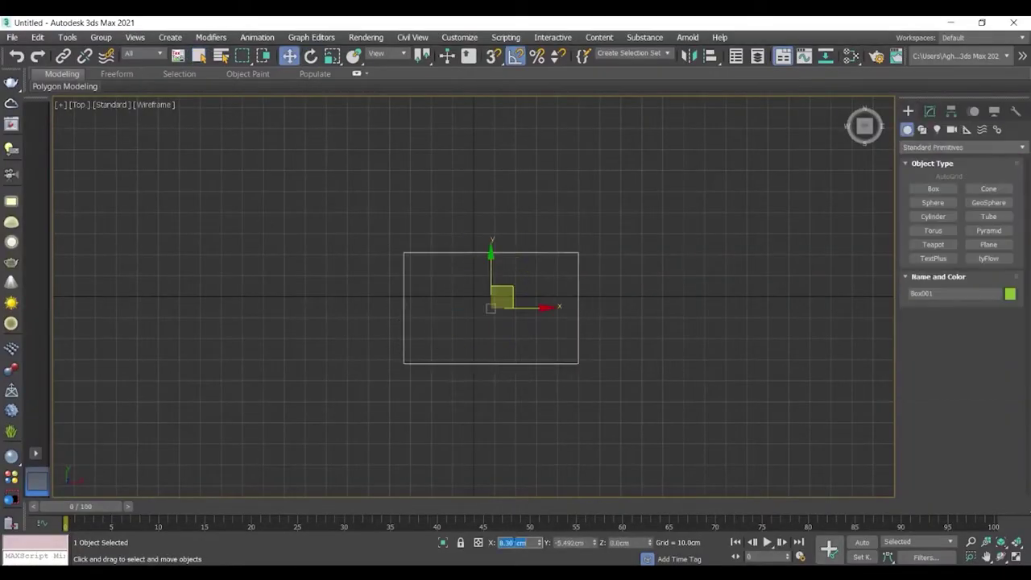
In the Front view, scale the lamp reference planes to match the photos, Plane002 at length 190
key(f)
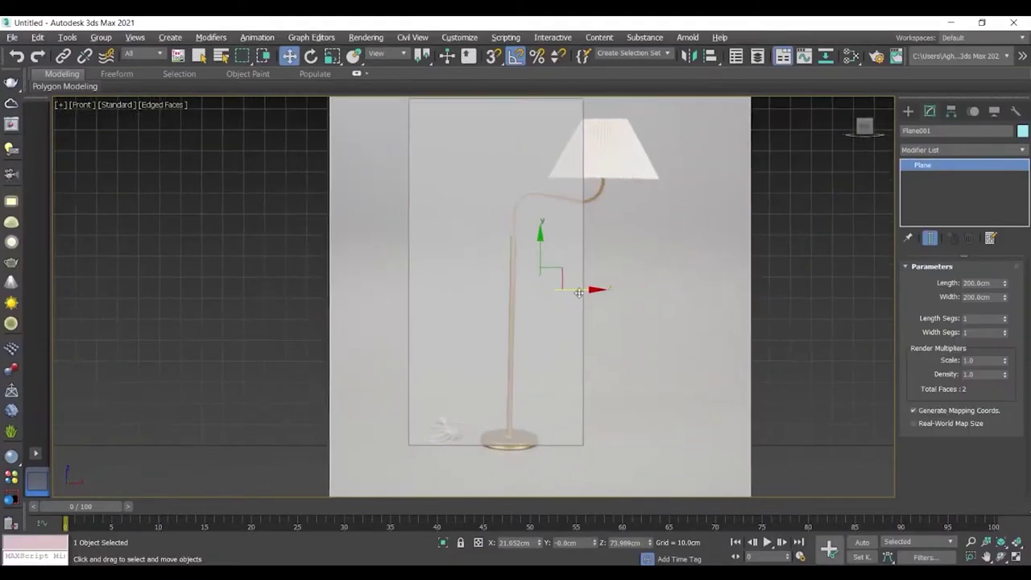
key(r)
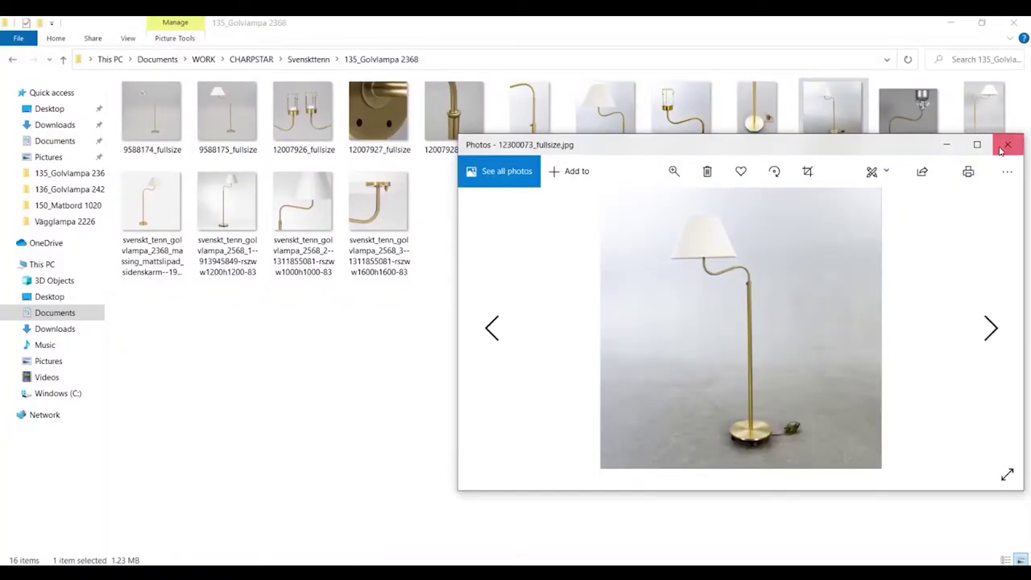
click(990, 327)
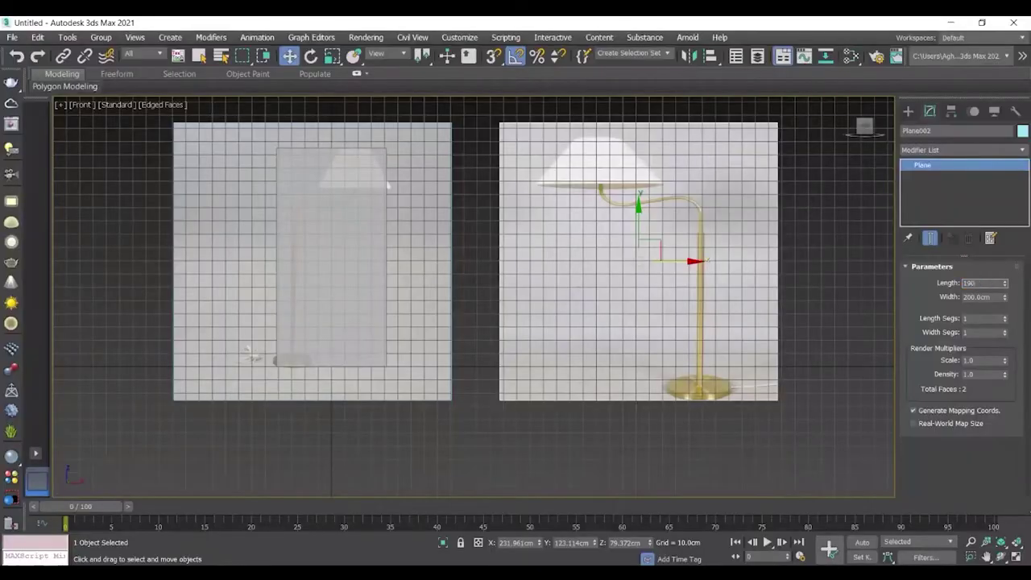
key(r)
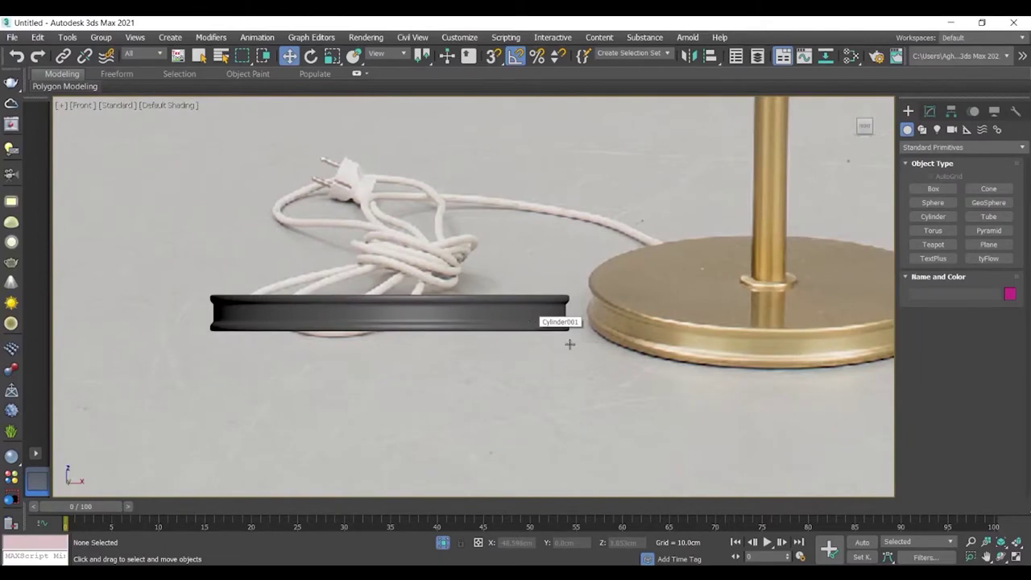
Select the base cylinder and scale its top faces in the Front view
click(418, 362)
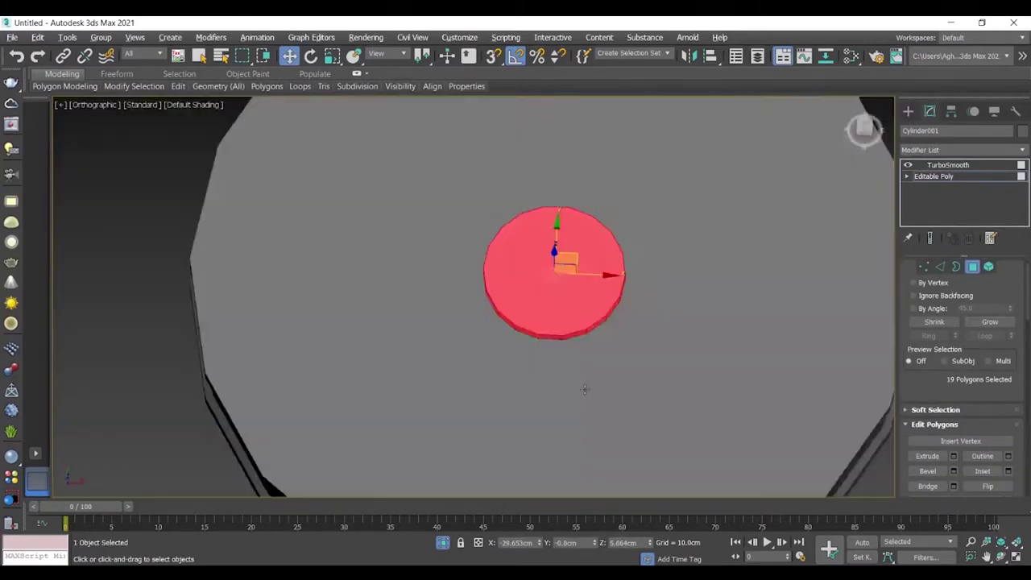
key(r)
key(f)
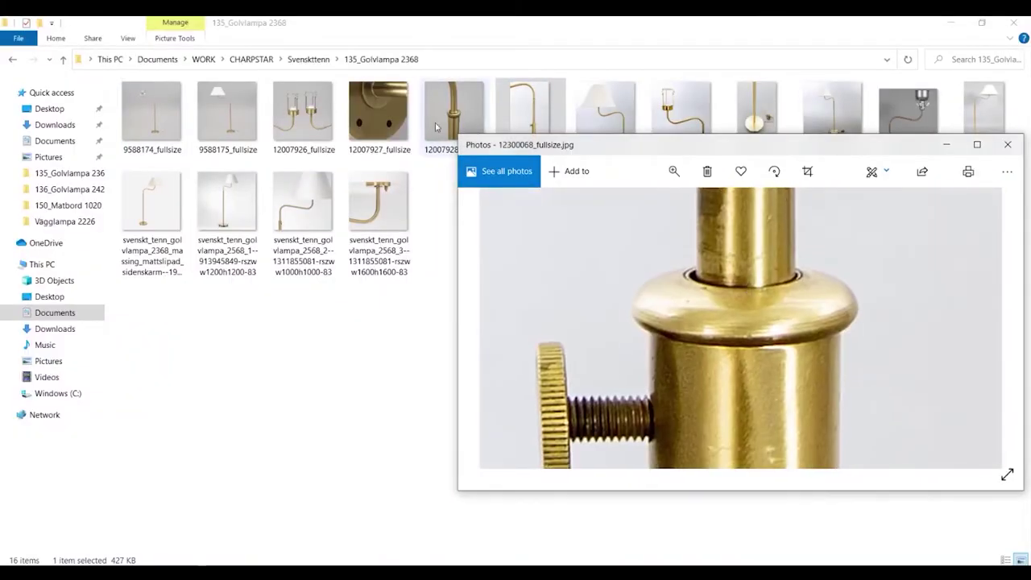
Open 12300068_fullsize.jpg, the close-up of the pole knob, in Photos
double_click(364, 229)
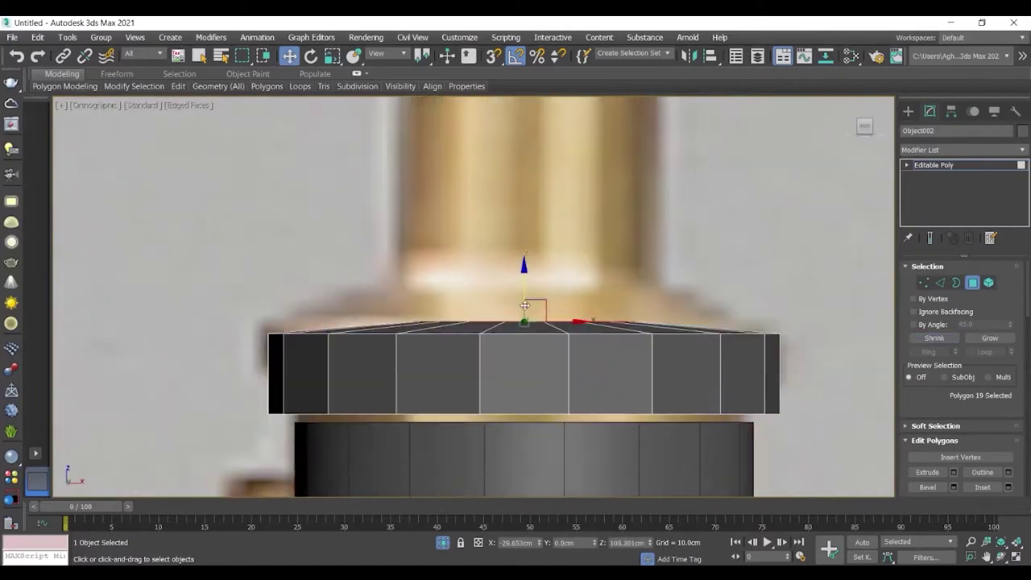
Add an Edit Poly modifier to the curved Line001 arm spline
mouse_move(524, 268)
alt+middle_down()
mouse_move(660, 343)
mouse_move(486, 361)
mouse_move(539, 329)
mouse_move(613, 350)
alt+middle_up()
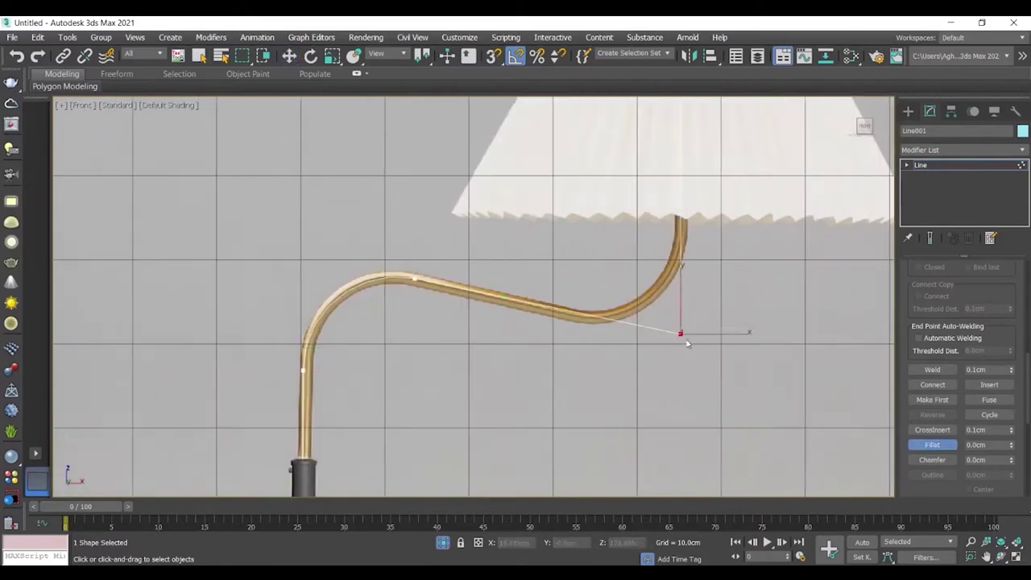
scroll(714, 224, down, 2)
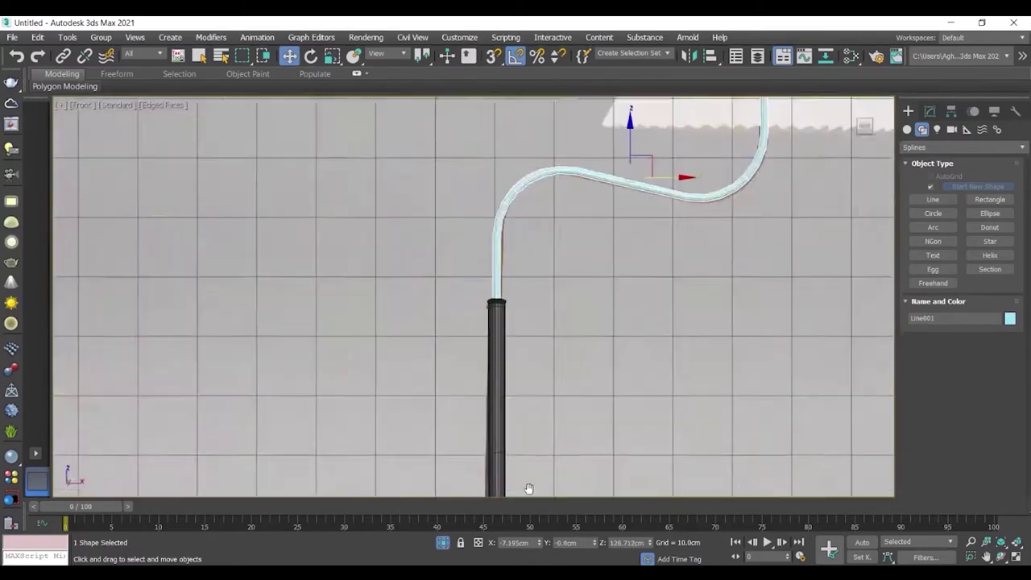
click(963, 150)
click(938, 183)
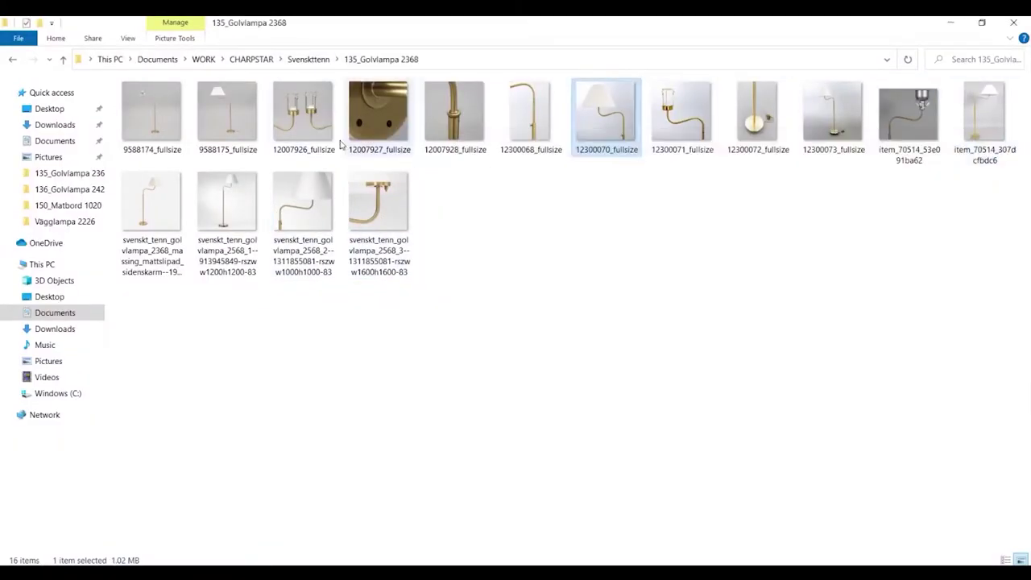
click(294, 125)
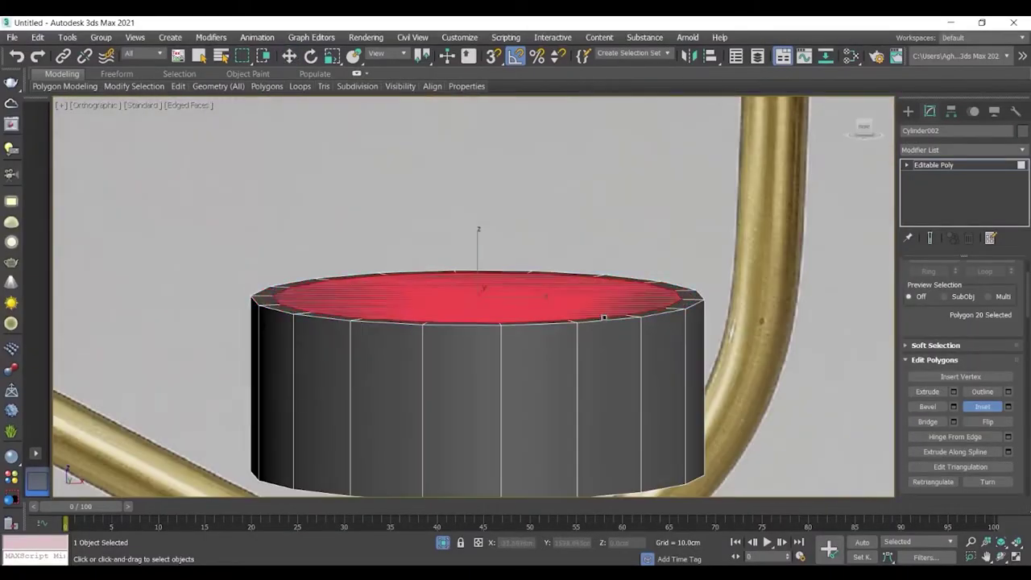
Inset the top polygon of Cylinder002 to hollow out the socket cup
click(982, 406)
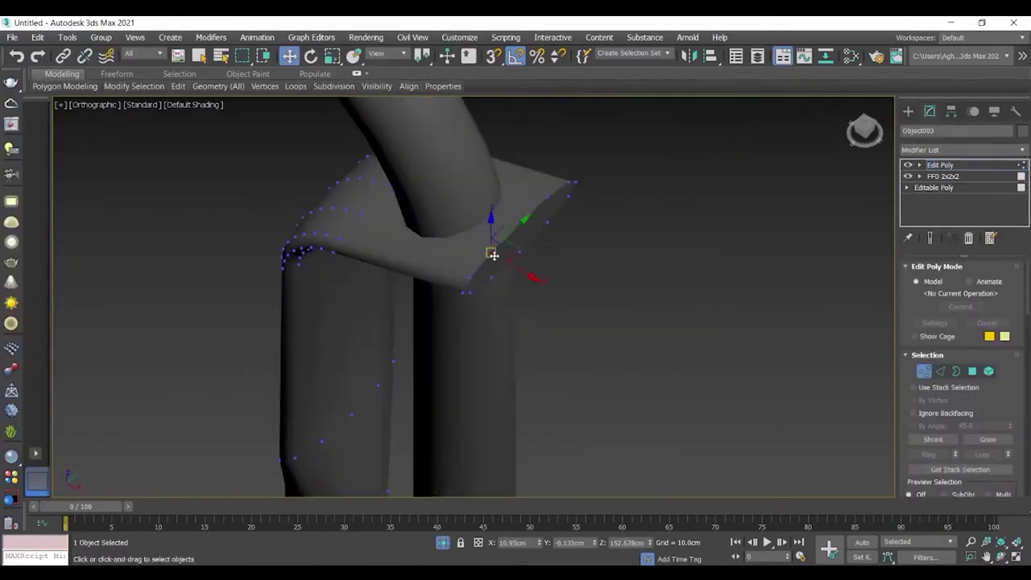
Orbit to face the joint piece straight on and toggle the viewport shading mode
mouse_move(425, 245)
alt+middle_down()
mouse_move(467, 293)
mouse_move(603, 338)
alt+middle_up()
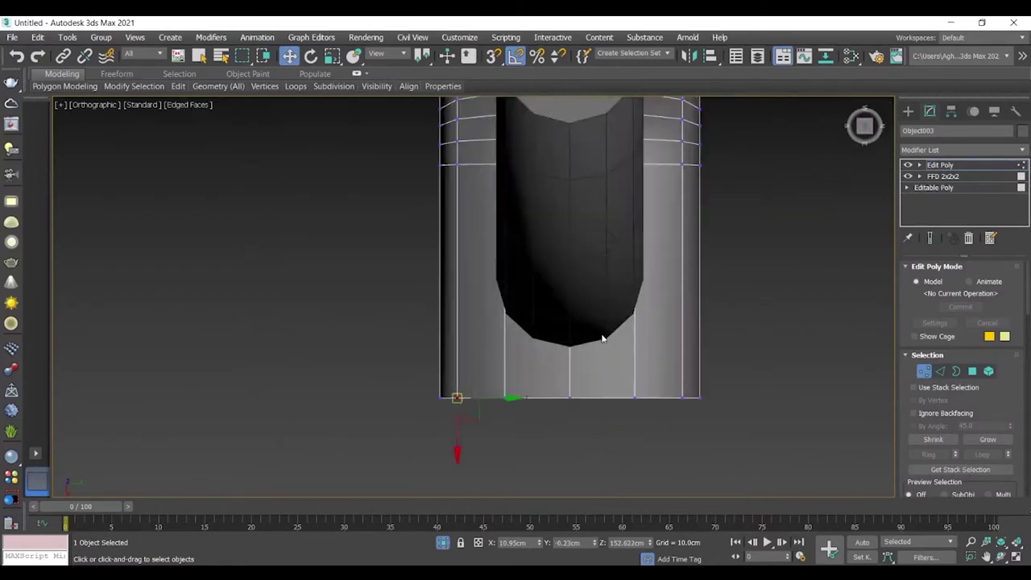
key(F3)
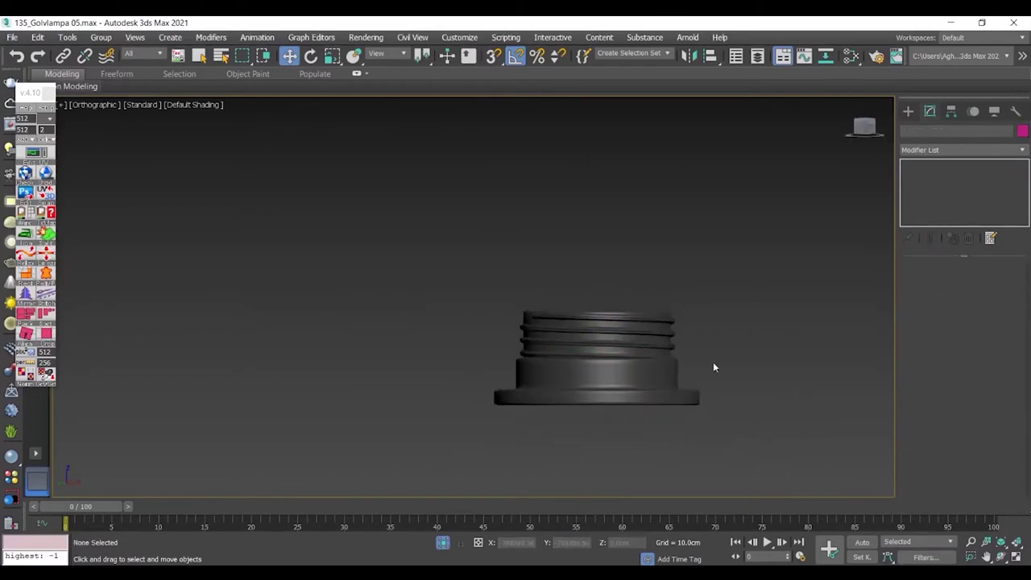
Select the two objects including the Helix001 coil around the stem
click(731, 511)
scroll(801, 432, down, 1)
scroll(536, 314, down, 1)
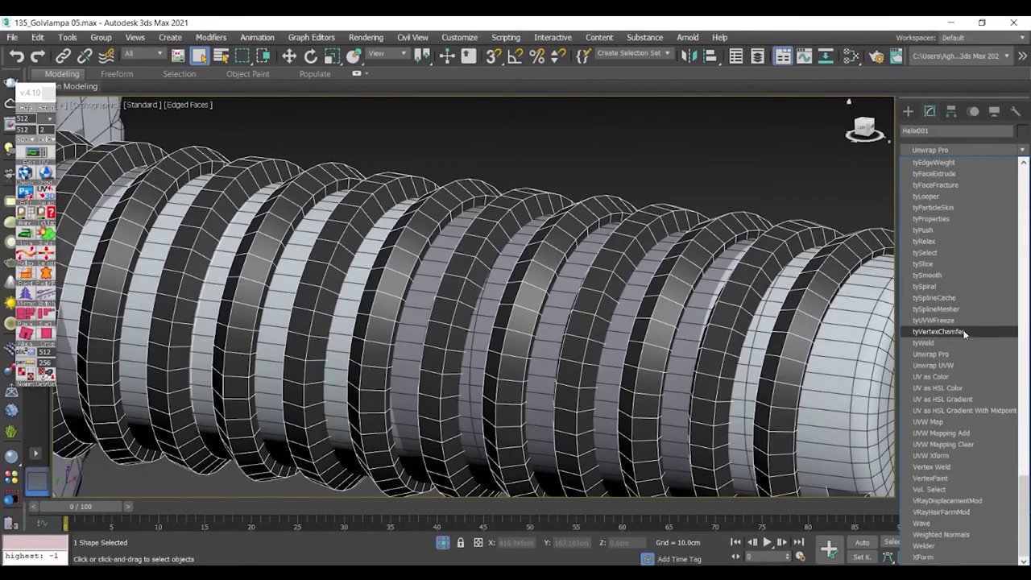
Apply Unwrap UVW to the helix coil and switch to its face selection
click(932, 365)
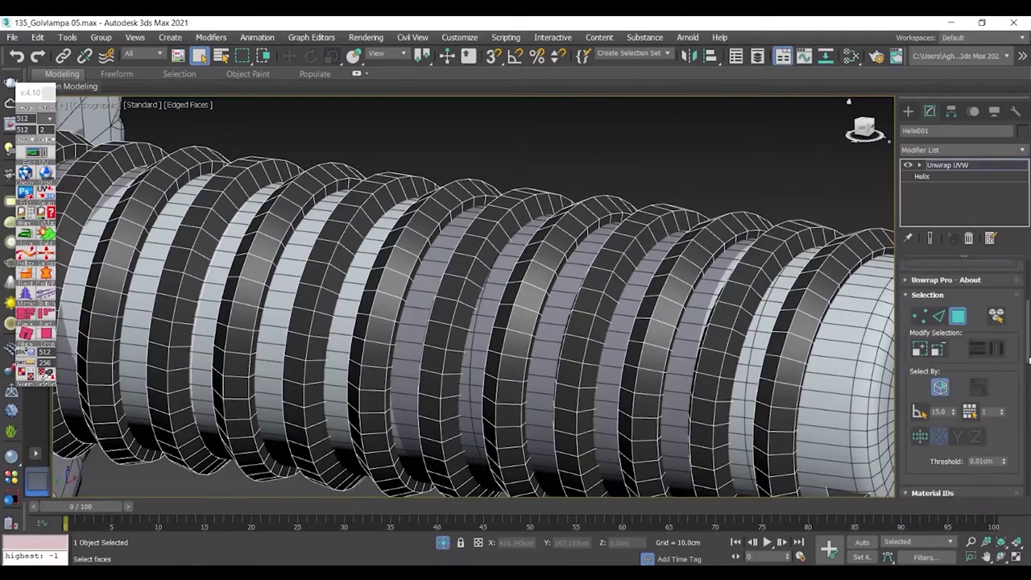
click(960, 425)
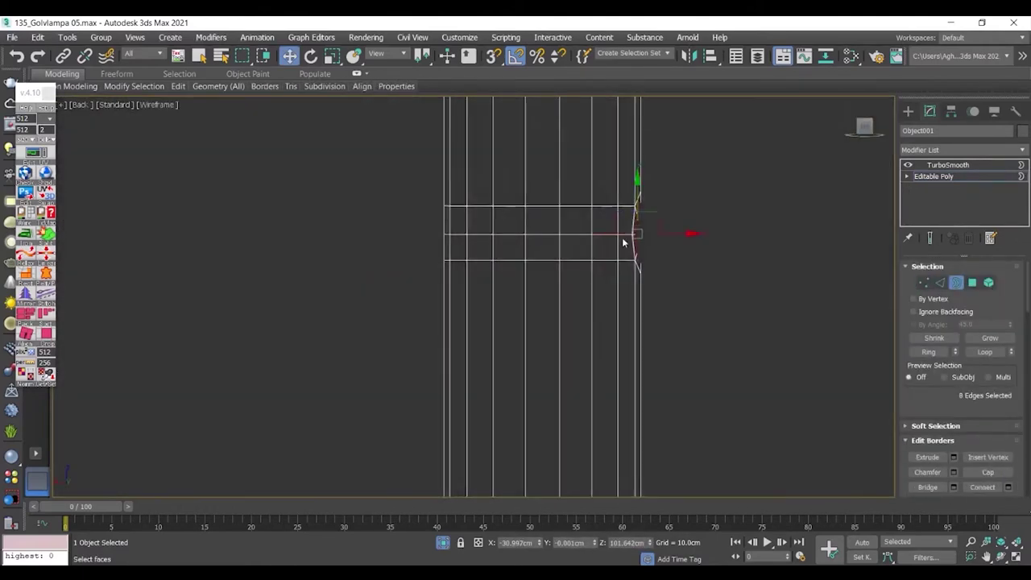
Unwrap the curved tube with Unwrap Pro, open Edit UVWs, then unwrap the cylinder's side faces
click(943, 283)
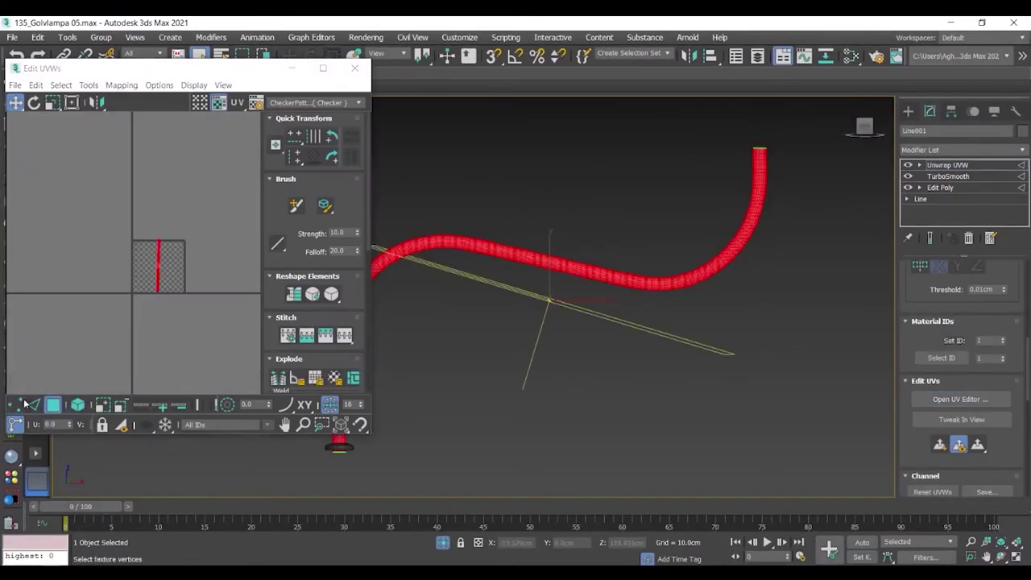
key(ctrl+g)
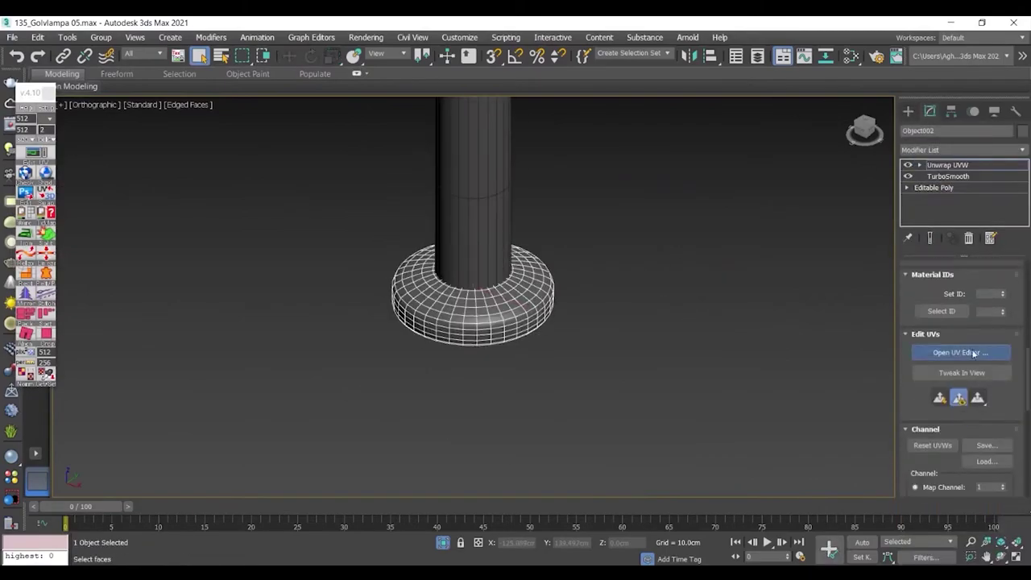
click(973, 352)
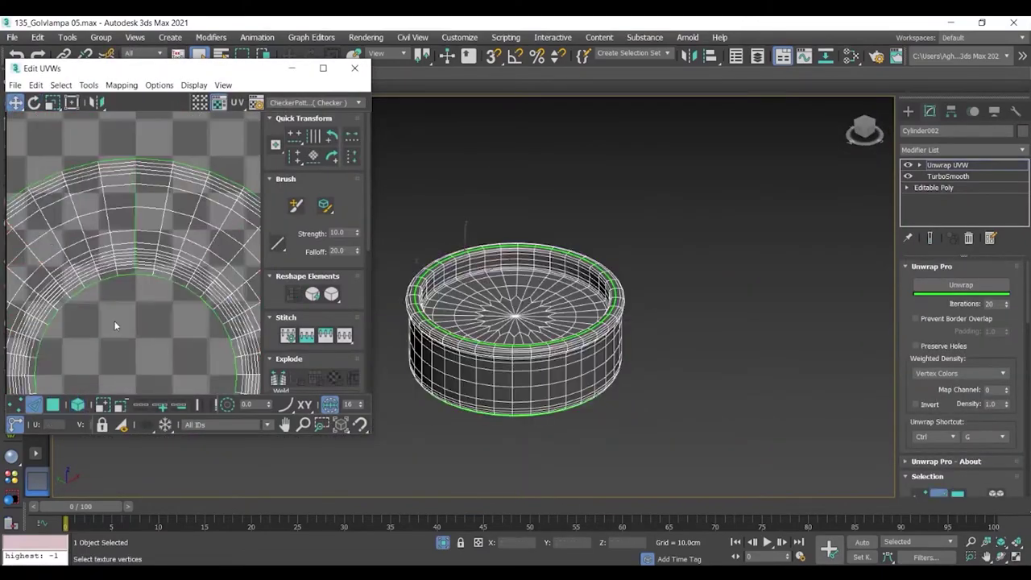
click(961, 285)
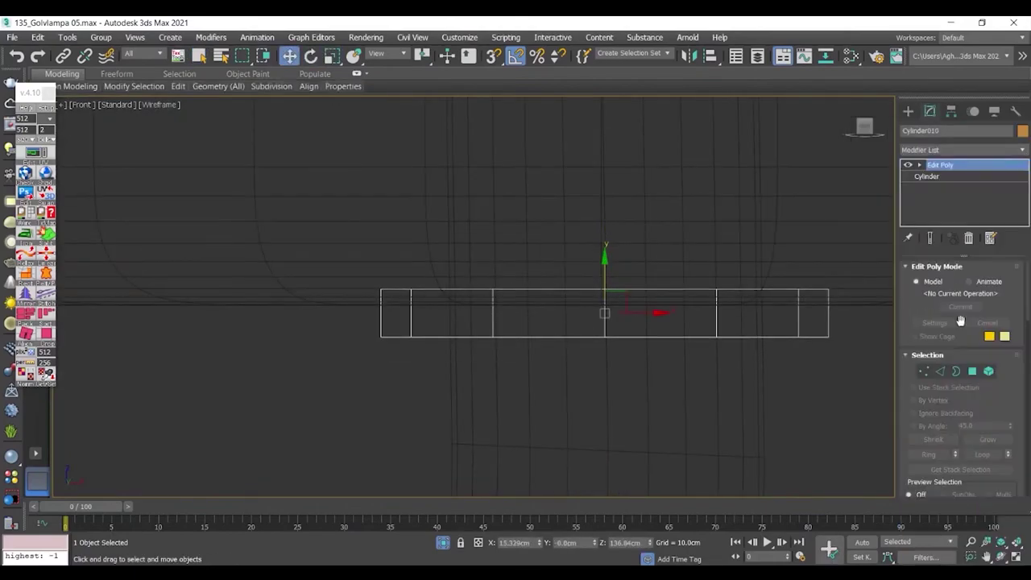
Add a Chamfer modifier to the small cylinder and open the UV Editor for the shade fittings
click(964, 150)
click(942, 354)
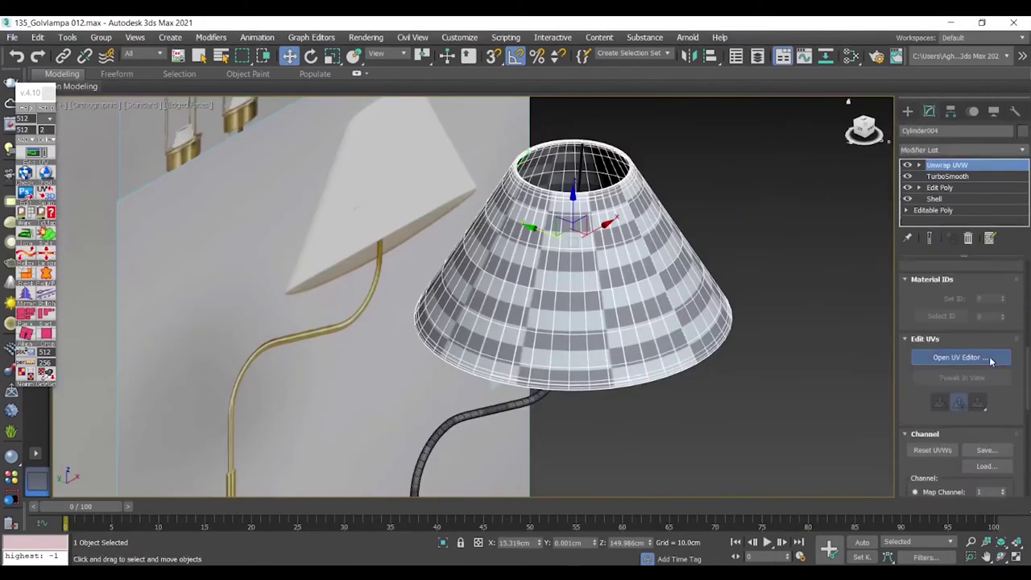
click(990, 357)
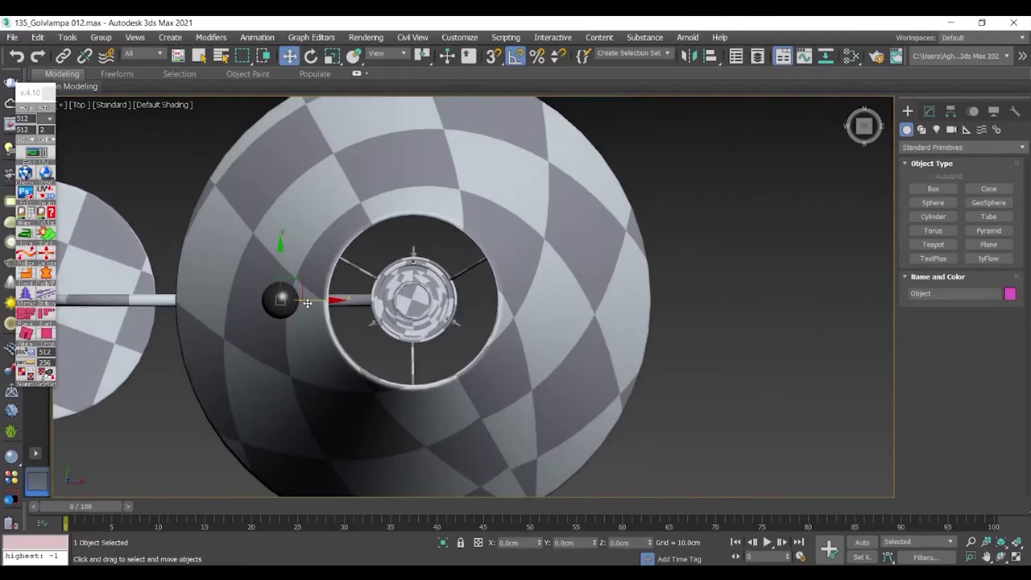
Open the UV Editor on the six lamp parts, then export the grouped lamp as 135_Golvlampa.obj
right_click(425, 365)
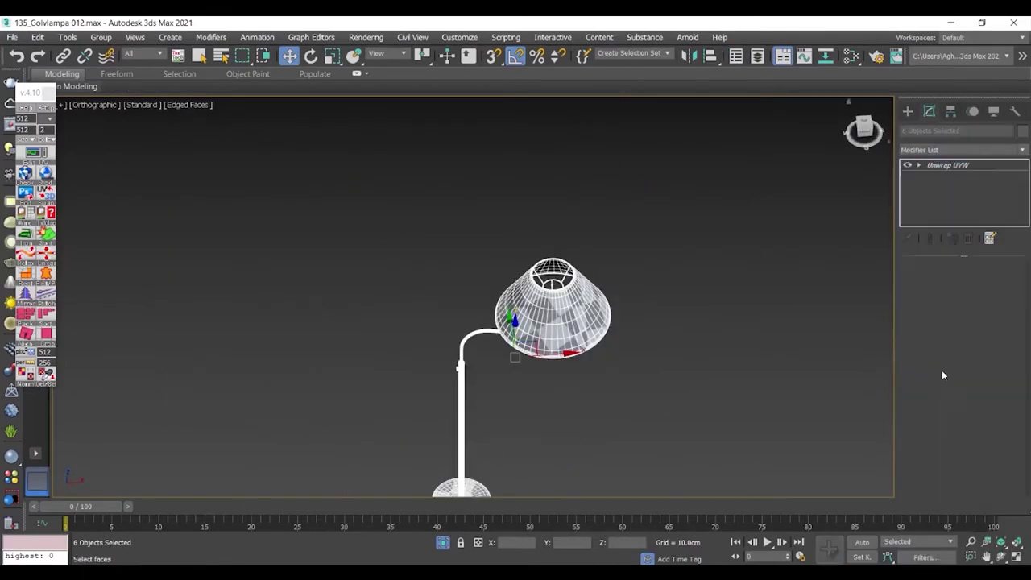
click(960, 317)
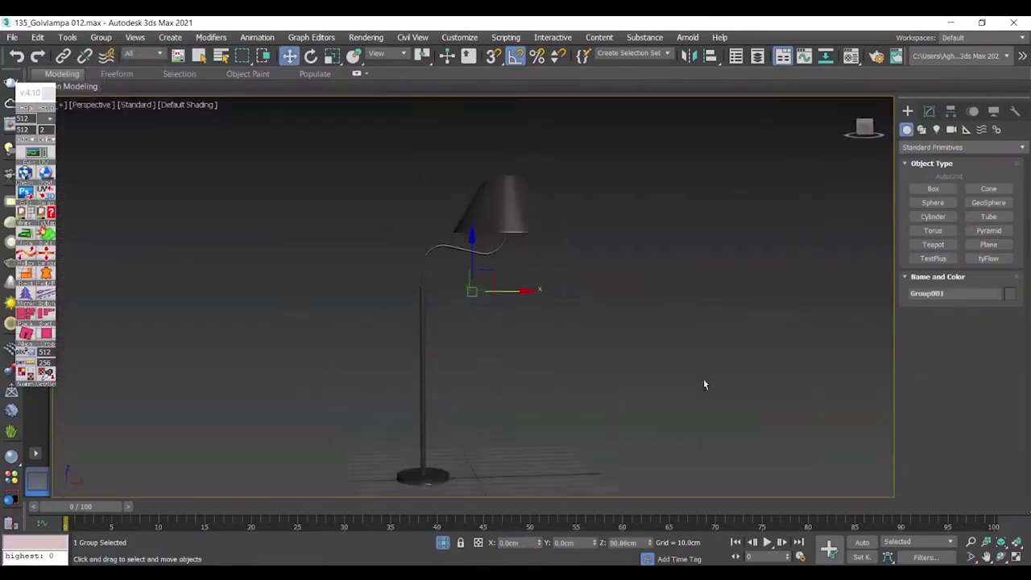
click(12, 37)
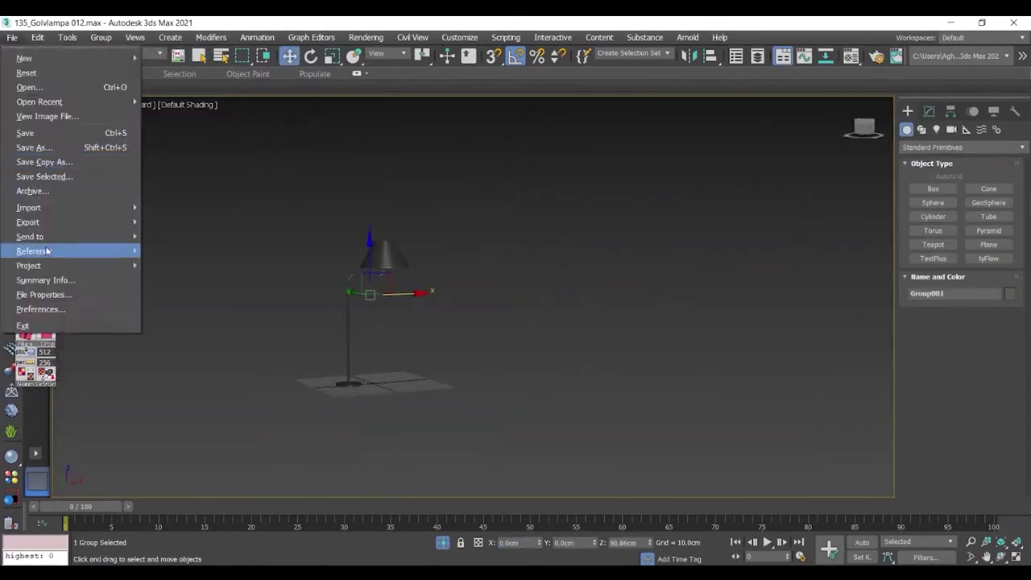
click(48, 249)
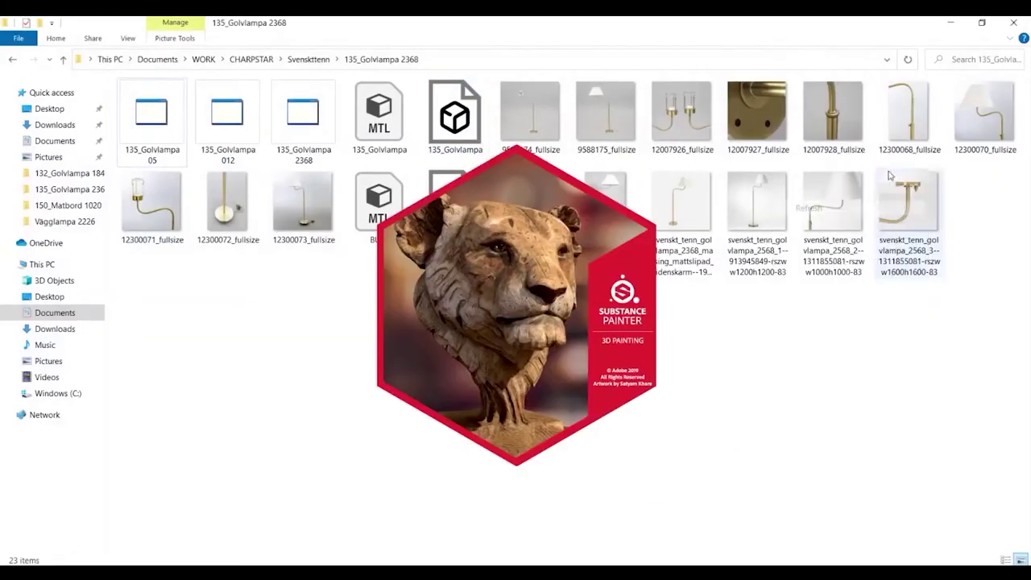
Open the exported lamp mesh in Substance Painter and save the project as 135_Golvlampa 2368
right_click(272, 349)
click(295, 399)
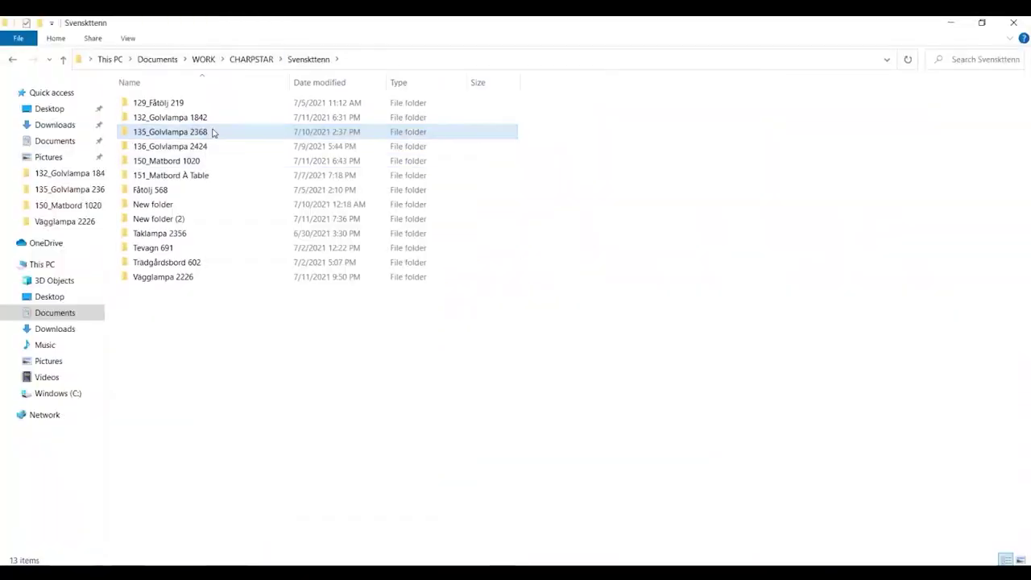
key(Return)
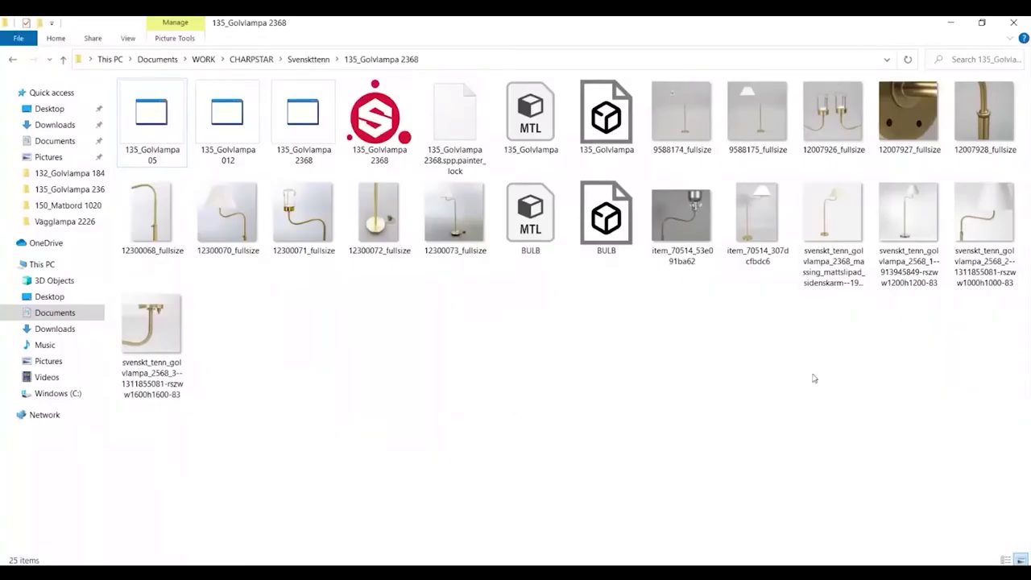
View the lamp reference photo, apply the white plastic material to the bulb, then open Export Textures
double_click(833, 213)
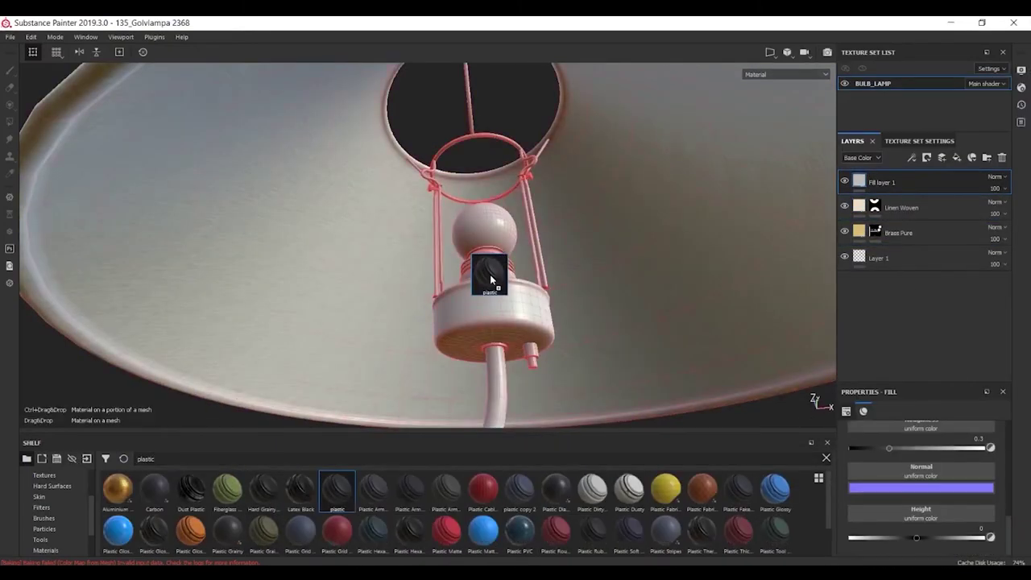
drag(490, 280, 490, 279)
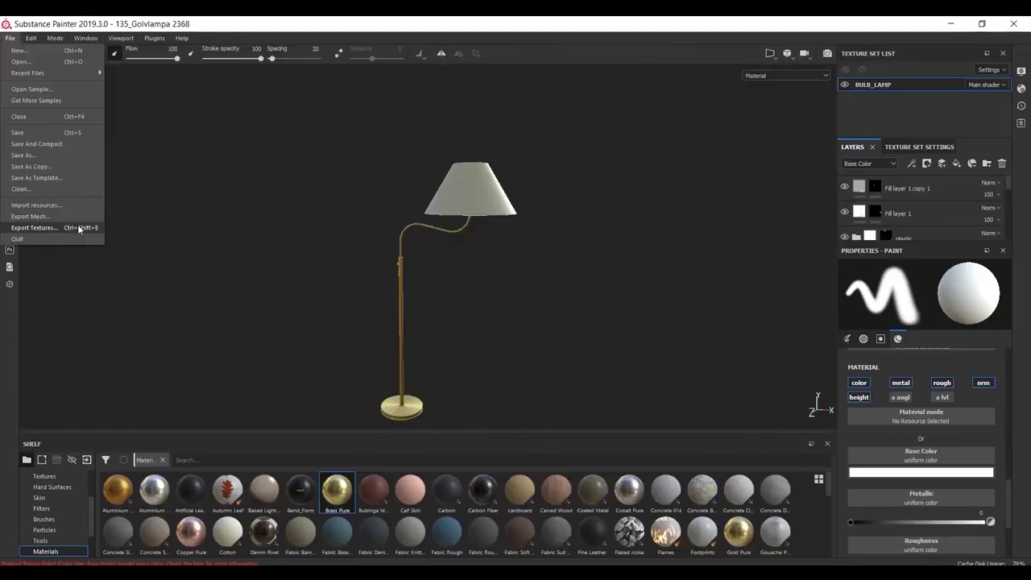
click(80, 225)
Export the lamp textures with the Sketchfab config into a new folder and send them to Sketchfab
click(520, 142)
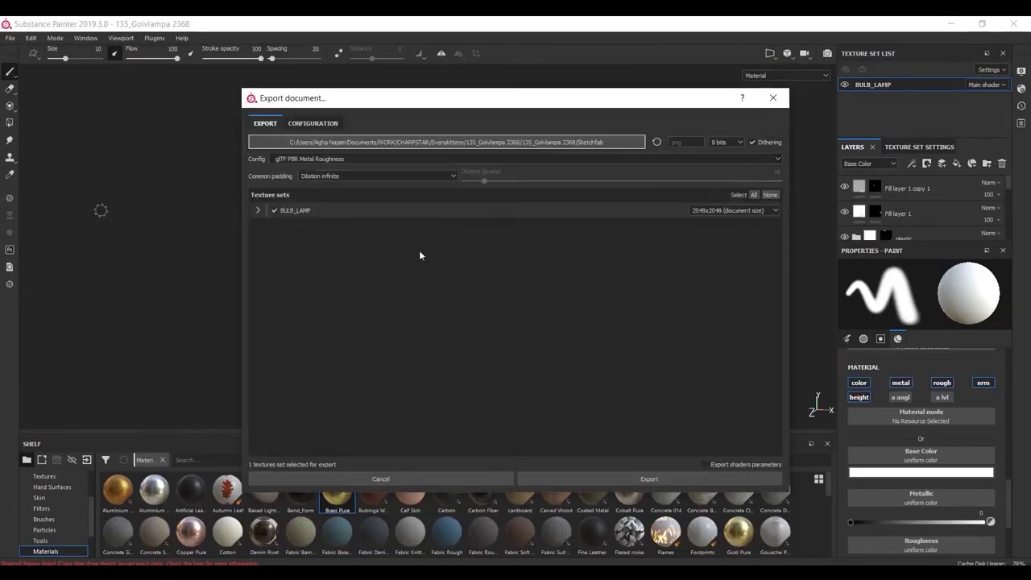
click(471, 207)
click(637, 408)
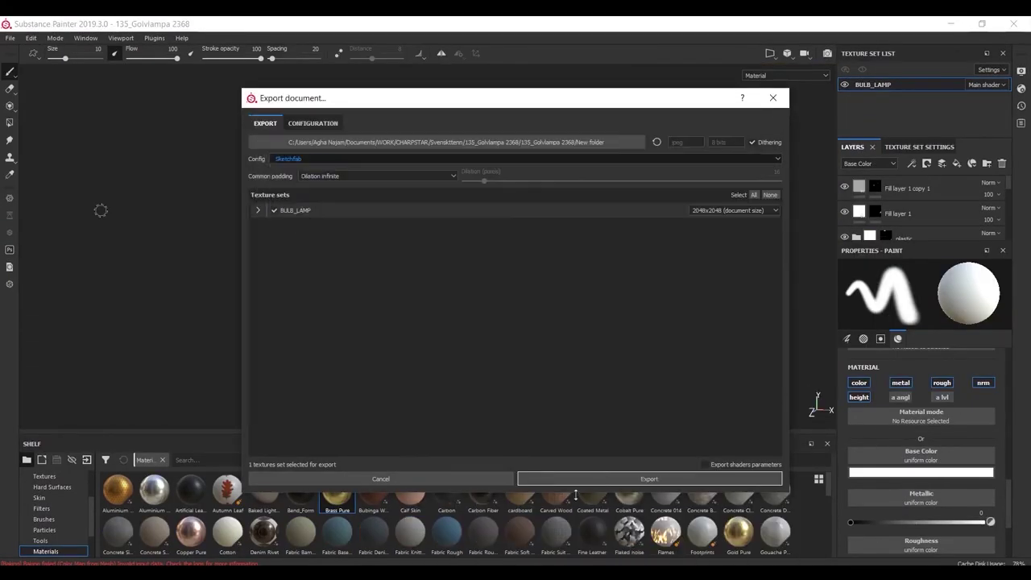
click(649, 478)
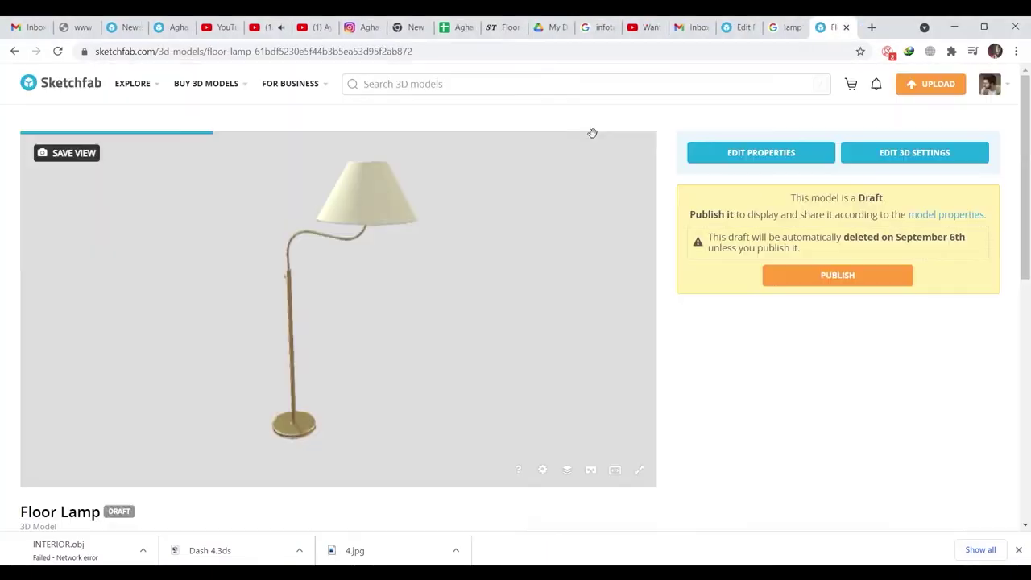
Open the 3D settings editor and inspect the lampshade from below in the Lighting settings
click(914, 152)
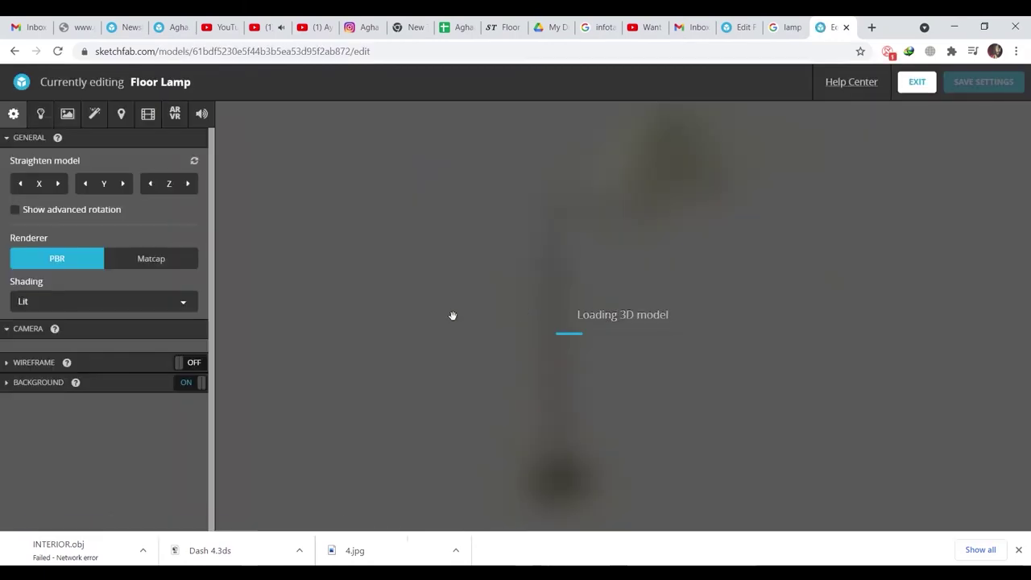
double_click(595, 173)
click(40, 113)
scroll(49, 483, down, 1)
drag(74, 480, 44, 480)
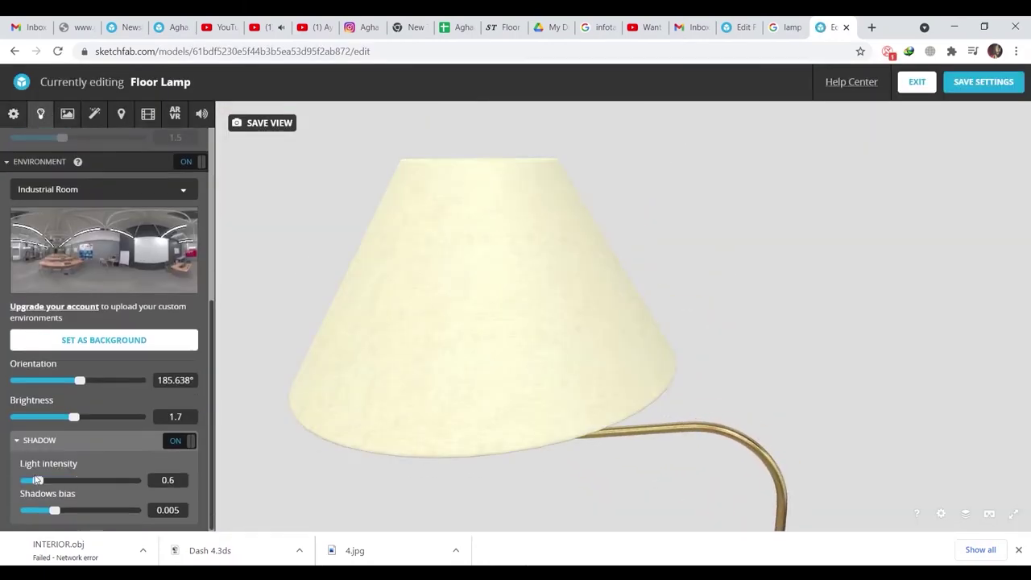
scroll(864, 453, down, 3)
drag(862, 439, 670, 393)
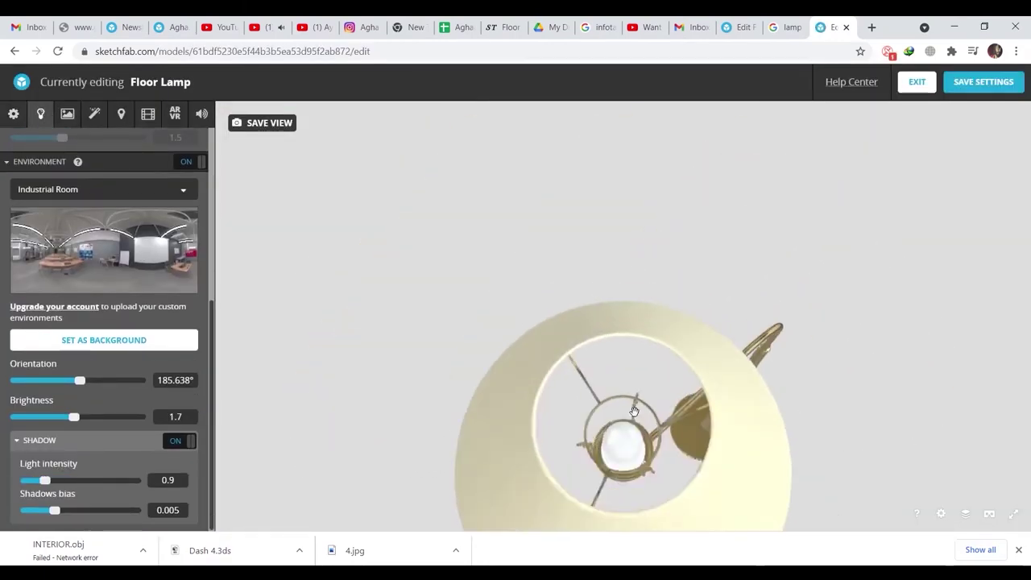
Browse the Post Processing, Materials and Scene tabs, then return to Lighting focused on the lamp base
click(94, 114)
click(67, 113)
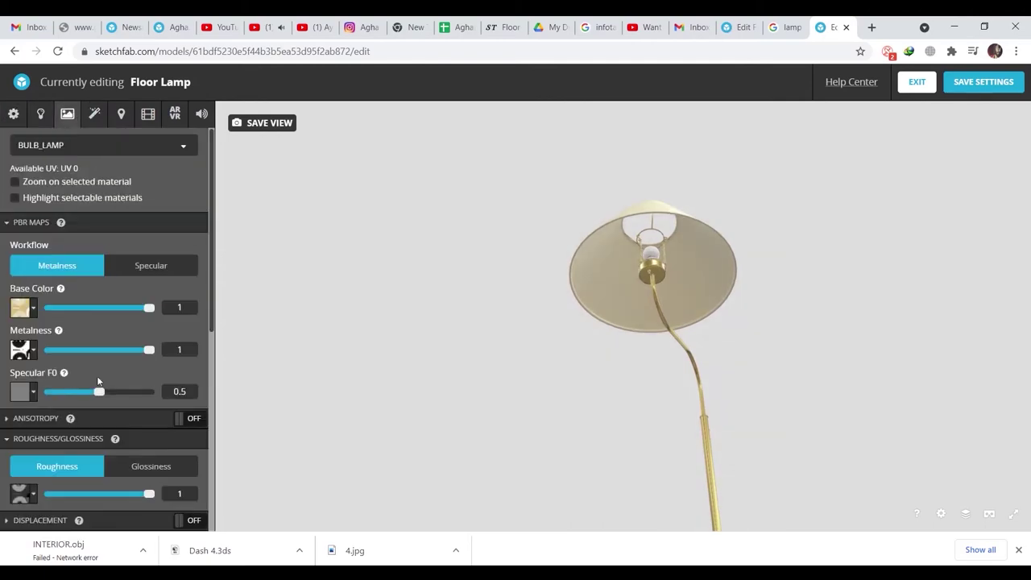
click(13, 114)
click(40, 114)
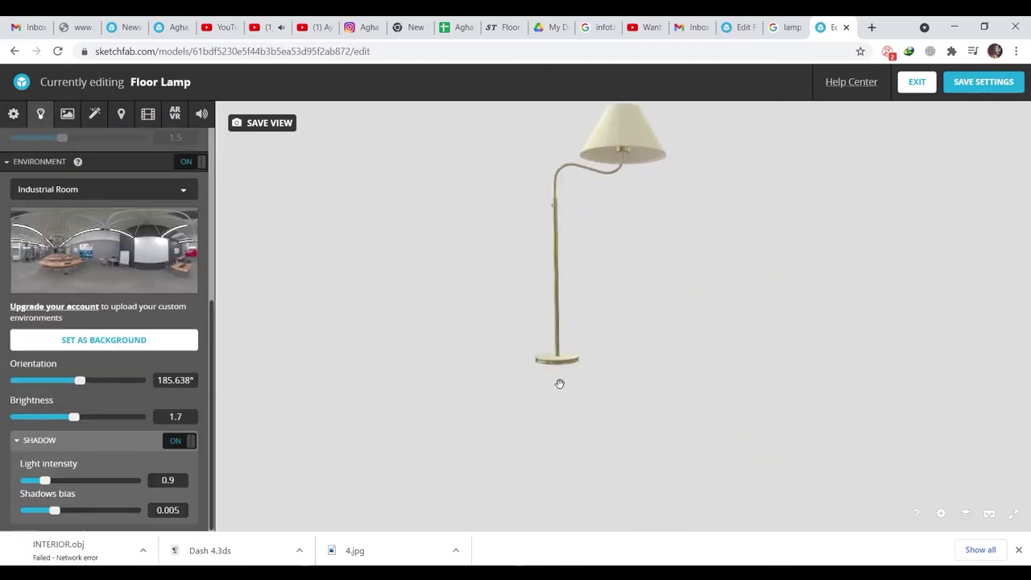
double_click(559, 382)
scroll(112, 255, up, 5)
Enable ground shadows, raise their intensity slightly and set the border fade to 0.286
click(190, 258)
scroll(510, 398, up, 2)
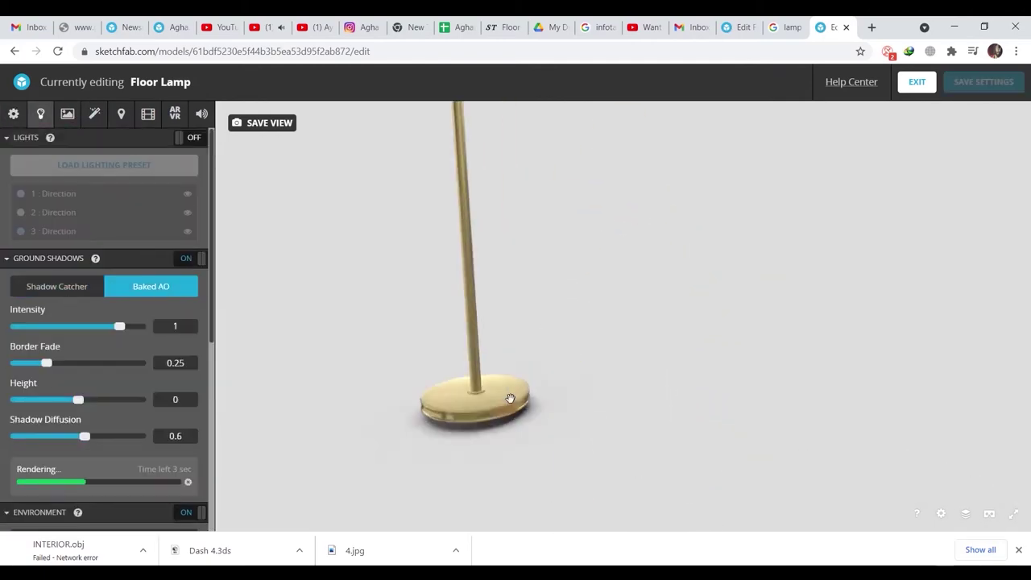
scroll(525, 405, up, 3)
click(41, 119)
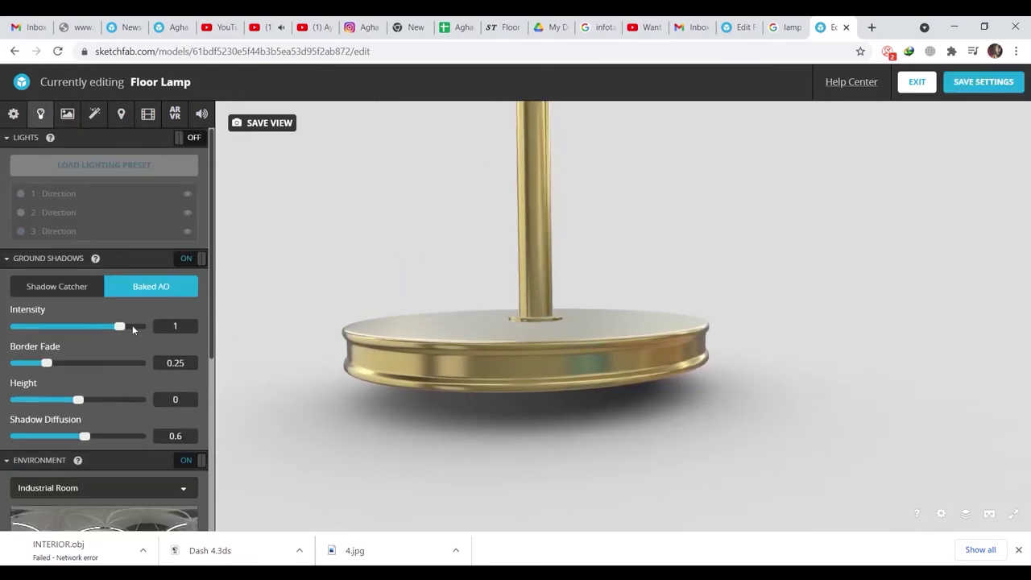
drag(132, 325, 121, 325)
drag(37, 362, 51, 362)
Set the ground shadow height to 0.012
click(13, 113)
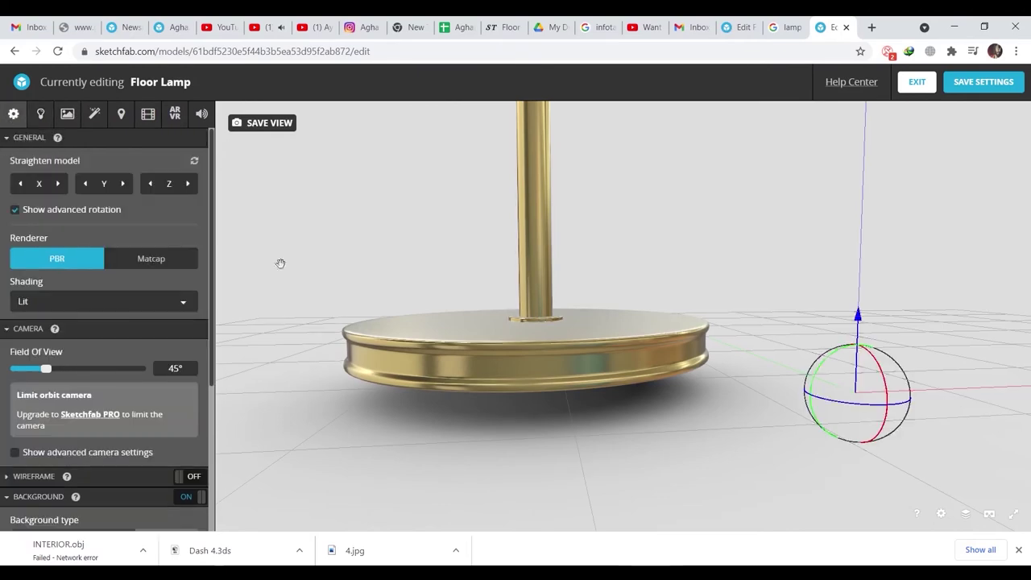
click(41, 114)
drag(74, 400, 79, 400)
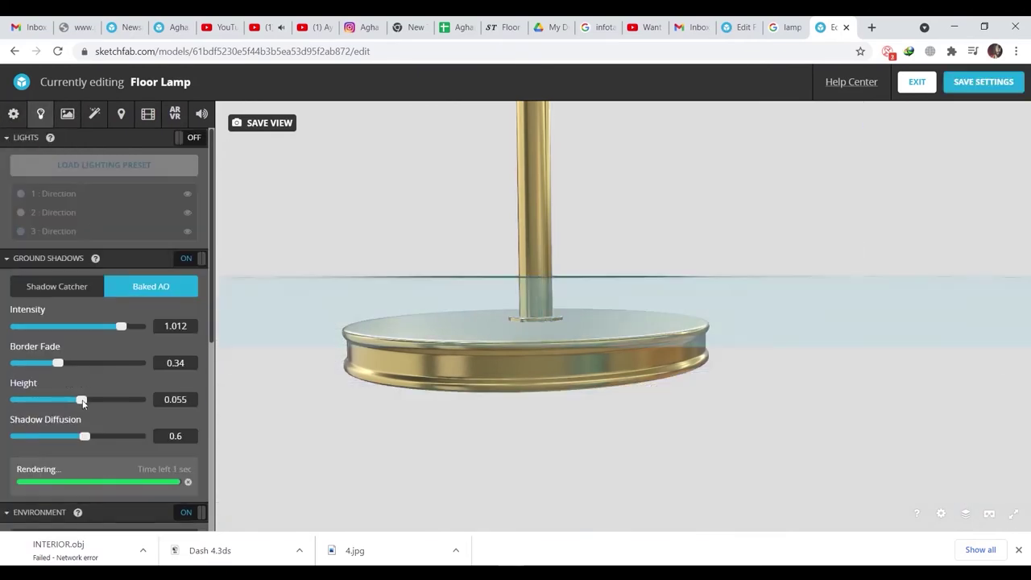
click(175, 399)
text(0.012)
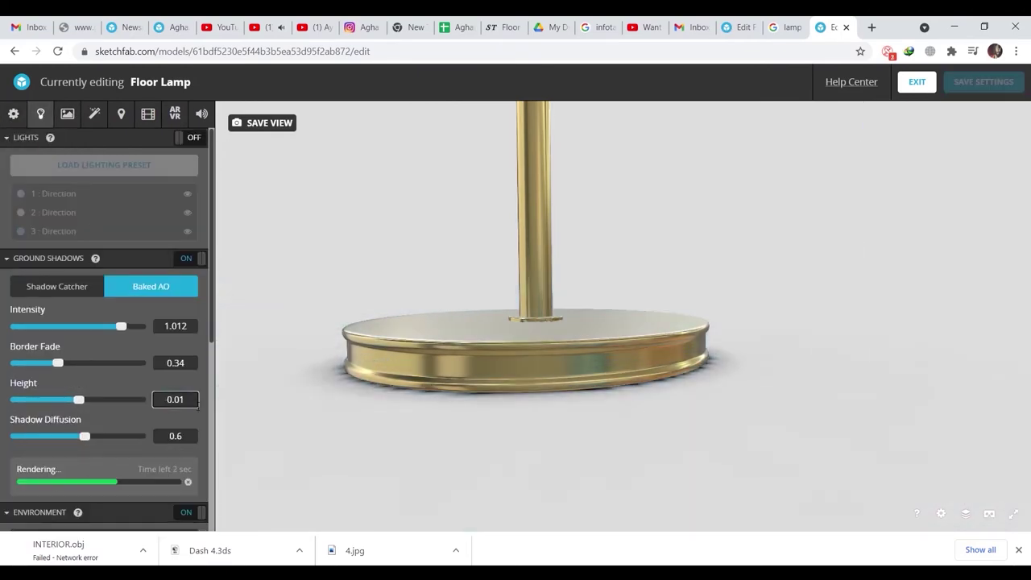
Increase ground shadow diffusion to 0.77 and reduce the border fade to 0.261
scroll(612, 408, down, 5)
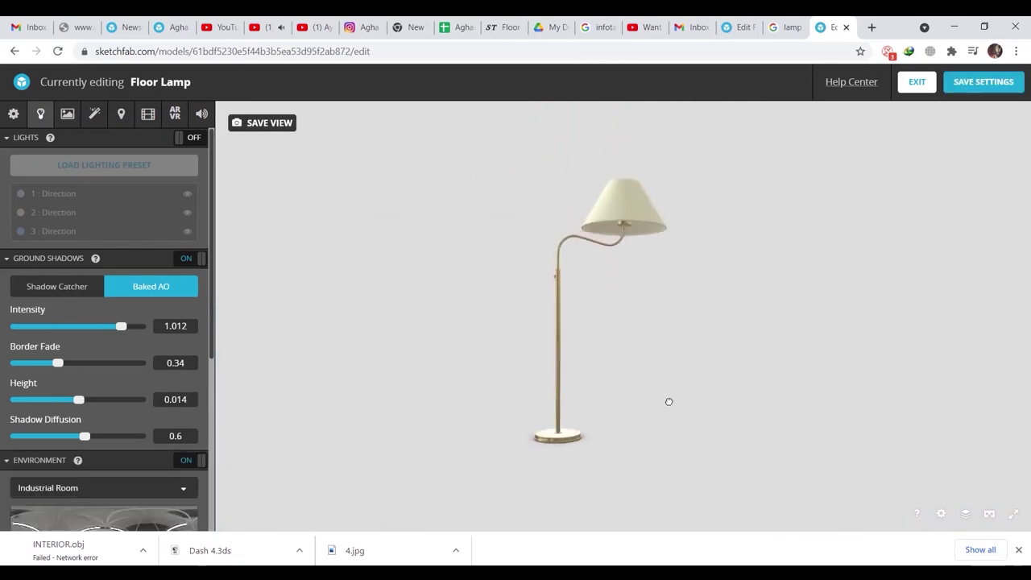
mouse_move(669, 403)
mouse_down()
mouse_move(87, 441)
mouse_move(110, 436)
mouse_up()
mouse_move(58, 363)
mouse_down()
mouse_move(67, 364)
mouse_move(49, 363)
mouse_up()
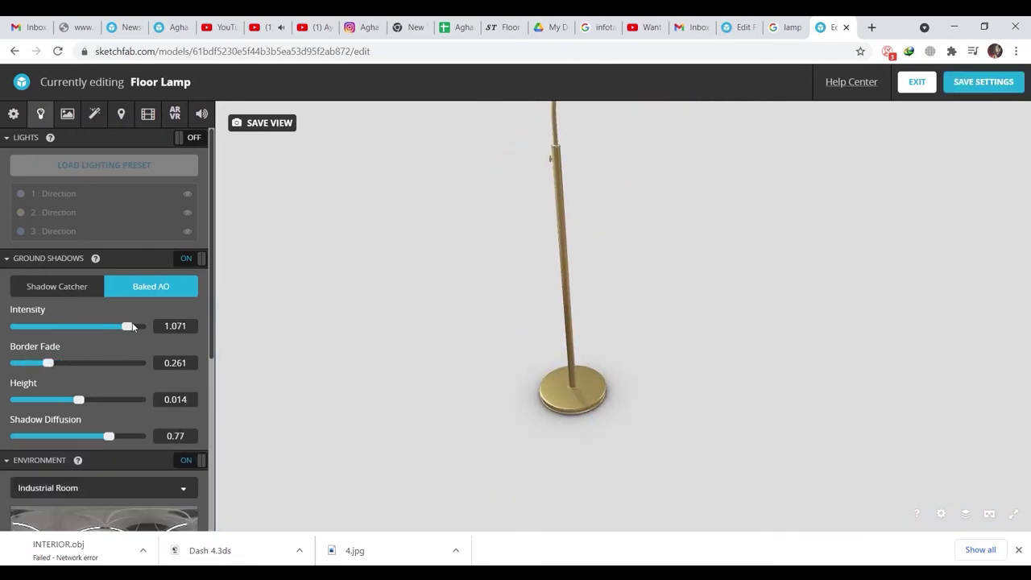
drag(368, 416, 594, 314)
Adjust the environment brightness, lower the environment shadow bias to 0.0059, then open Post Processing Filters
scroll(644, 316, down, 3)
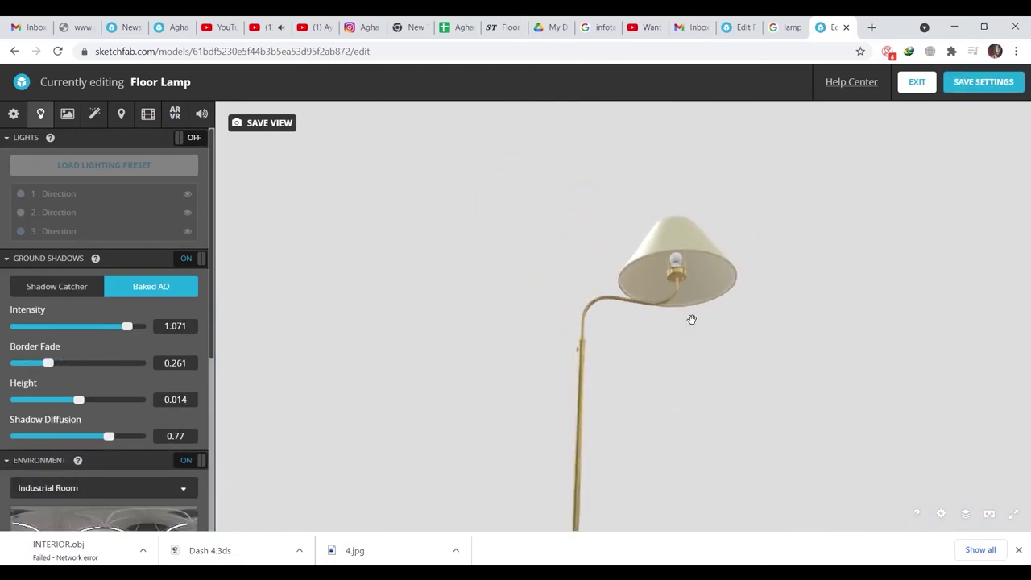
scroll(105, 322, down, 4)
drag(67, 416, 75, 418)
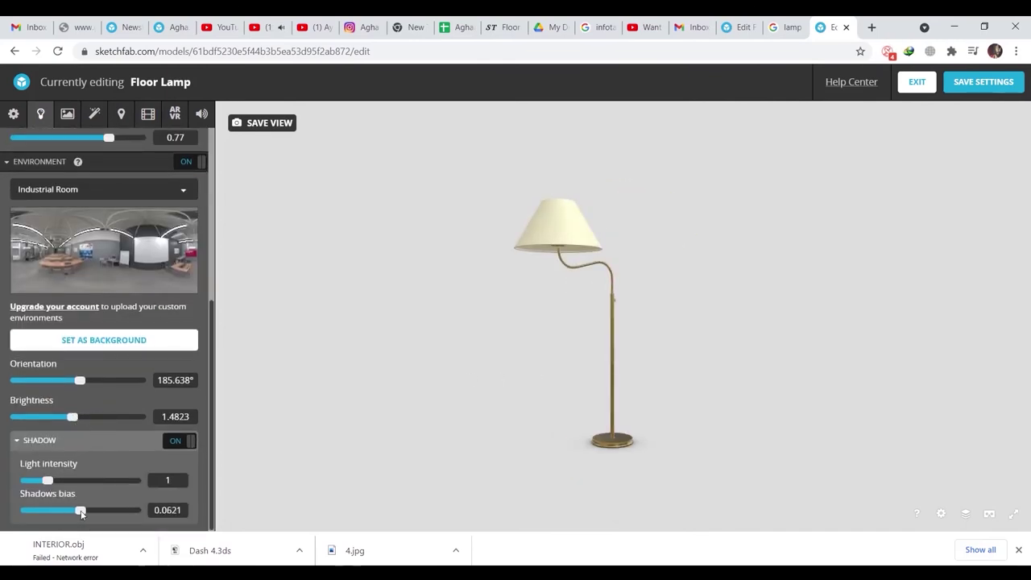
mouse_move(239, 394)
mouse_down()
mouse_move(593, 398)
mouse_move(550, 354)
mouse_up()
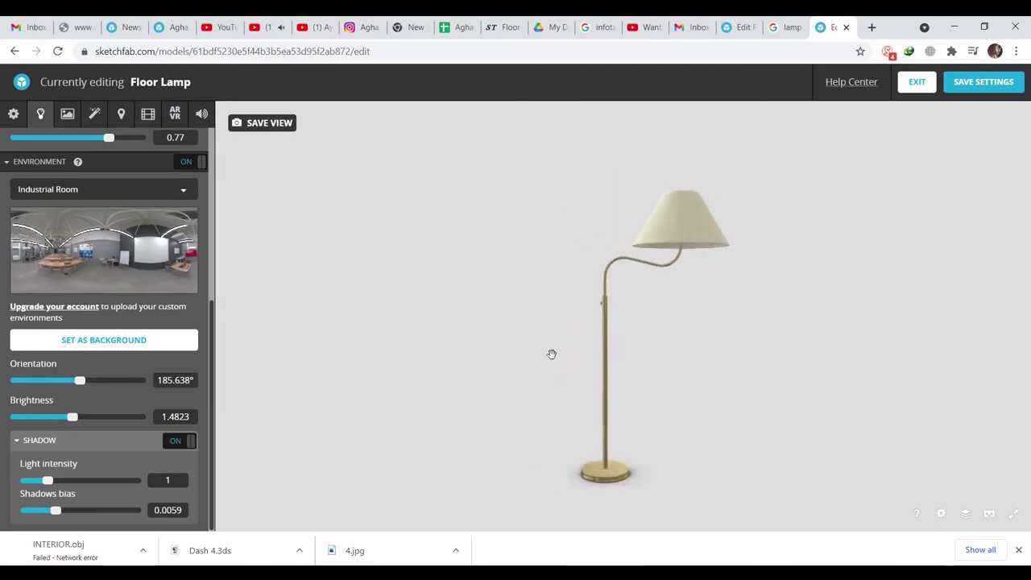
click(94, 113)
scroll(732, 232, up, 3)
scroll(732, 232, up, 5)
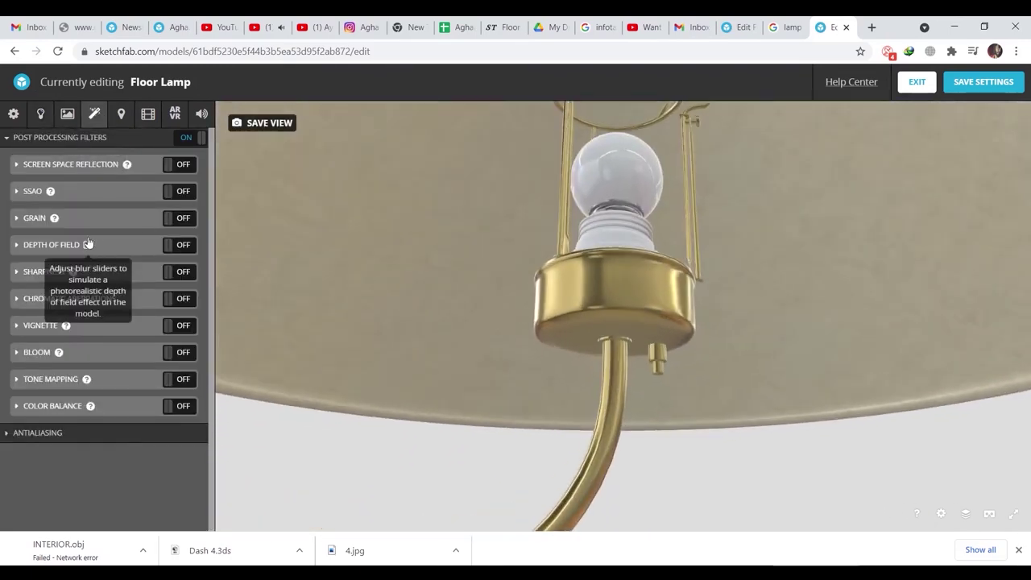
Turn on Depth of Field and set its focus point on the bulb
click(179, 244)
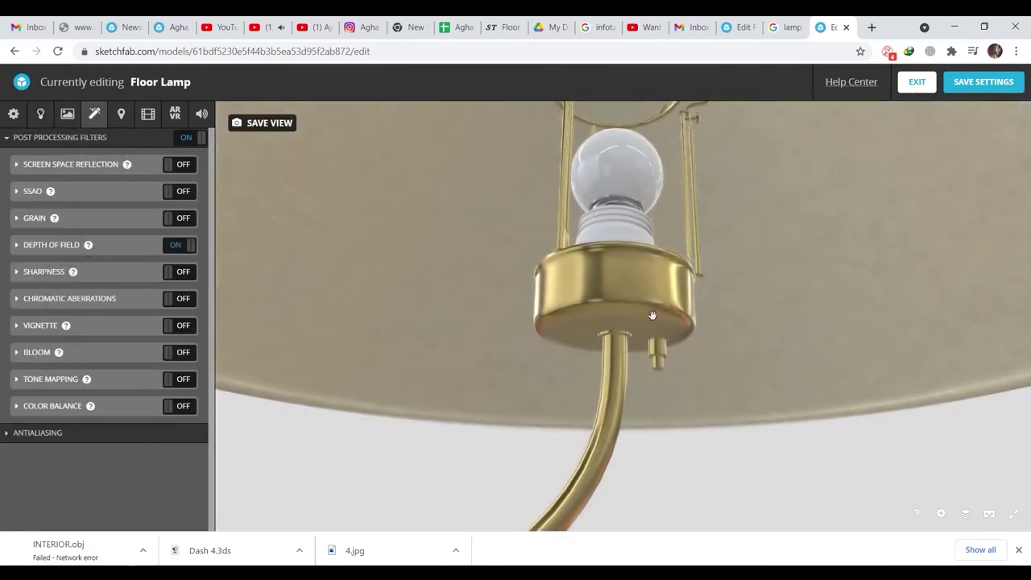
scroll(649, 309, down, 5)
click(648, 153)
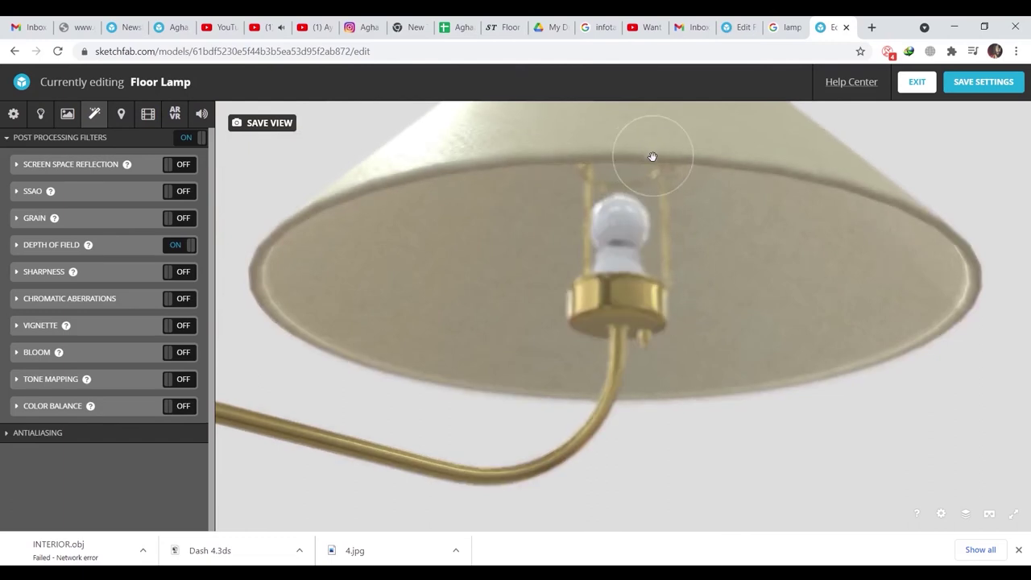
click(620, 214)
click(602, 225)
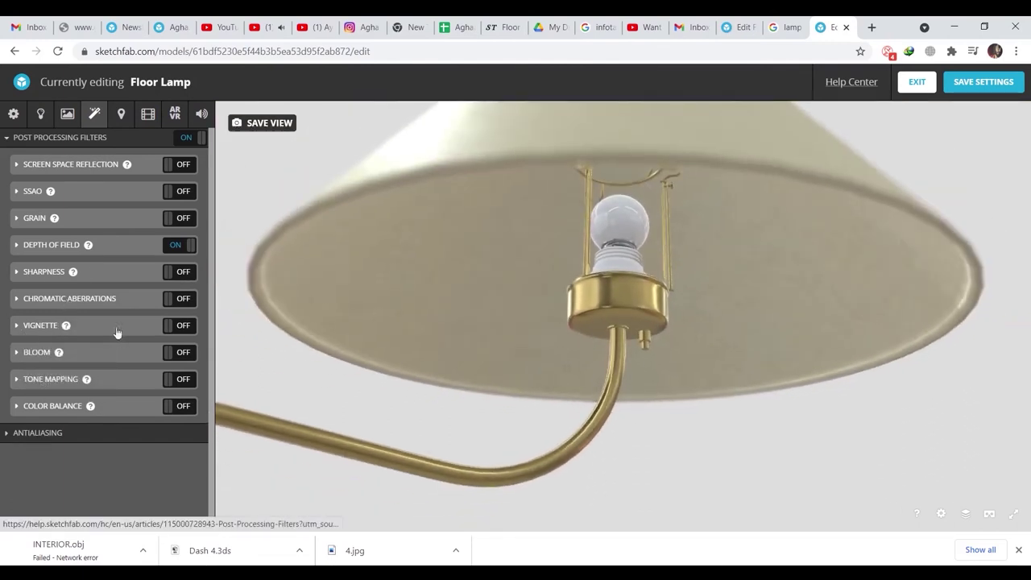
Enable the Vignette and Screen Space Reflection filters, checking the bulb holder and the whole lamp
click(179, 324)
scroll(573, 352, down, 5)
scroll(591, 442, down, 3)
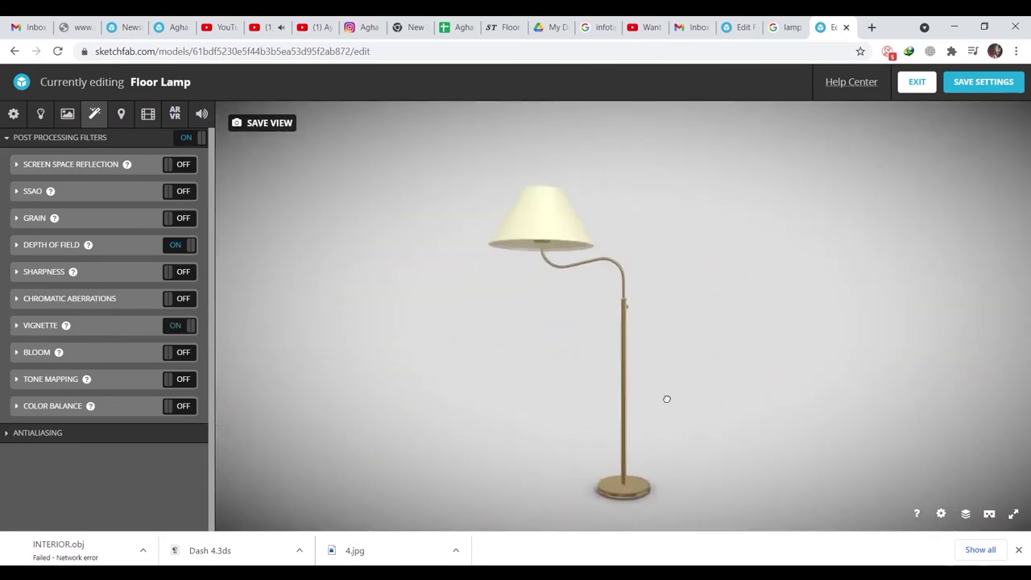
drag(667, 398, 410, 375)
scroll(699, 226, up, 5)
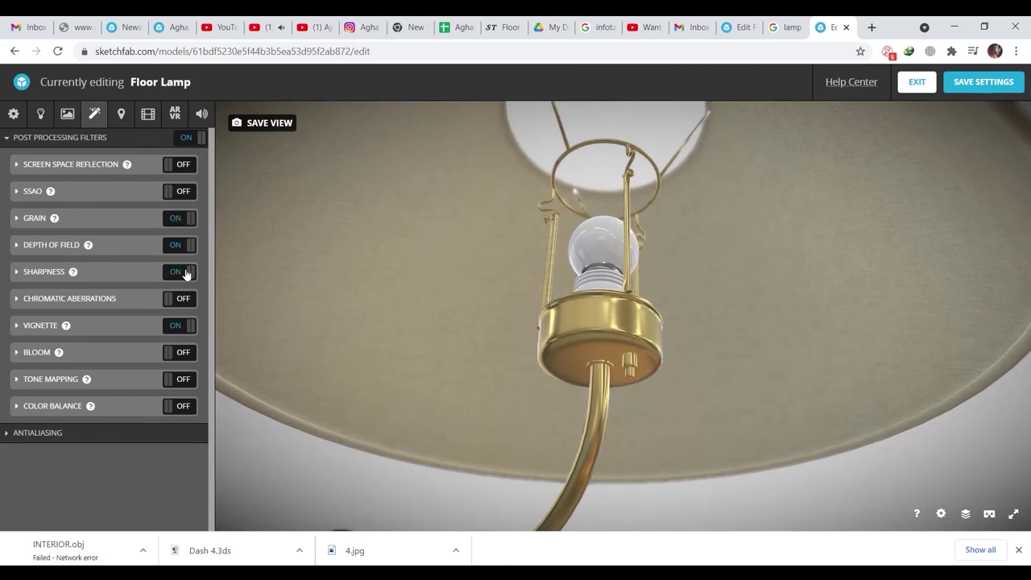
drag(500, 311, 548, 317)
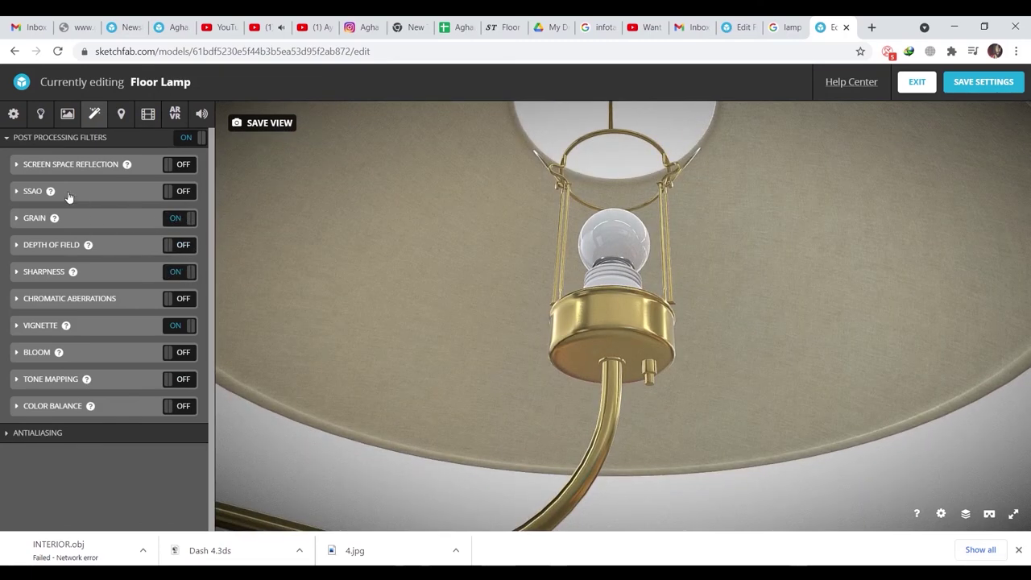
click(181, 167)
scroll(649, 350, down, 5)
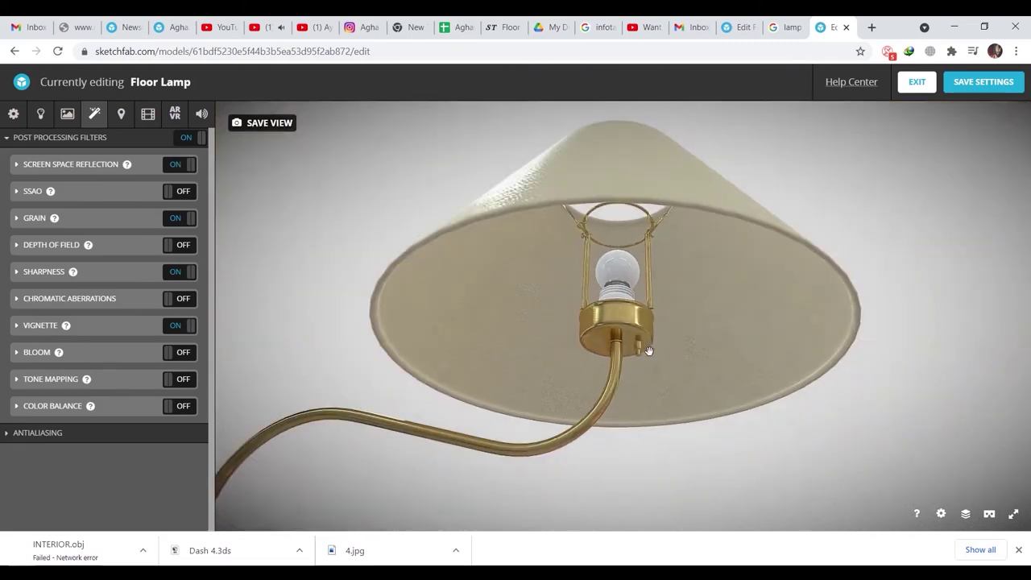
mouse_move(649, 349)
mouse_down()
mouse_move(669, 409)
mouse_move(624, 398)
mouse_move(550, 405)
mouse_up()
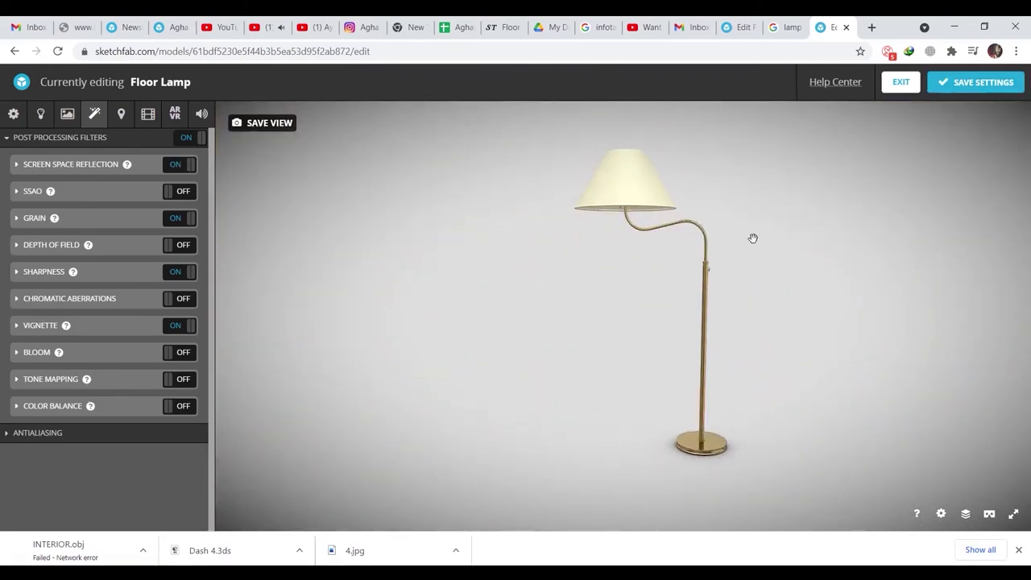
click(913, 85)
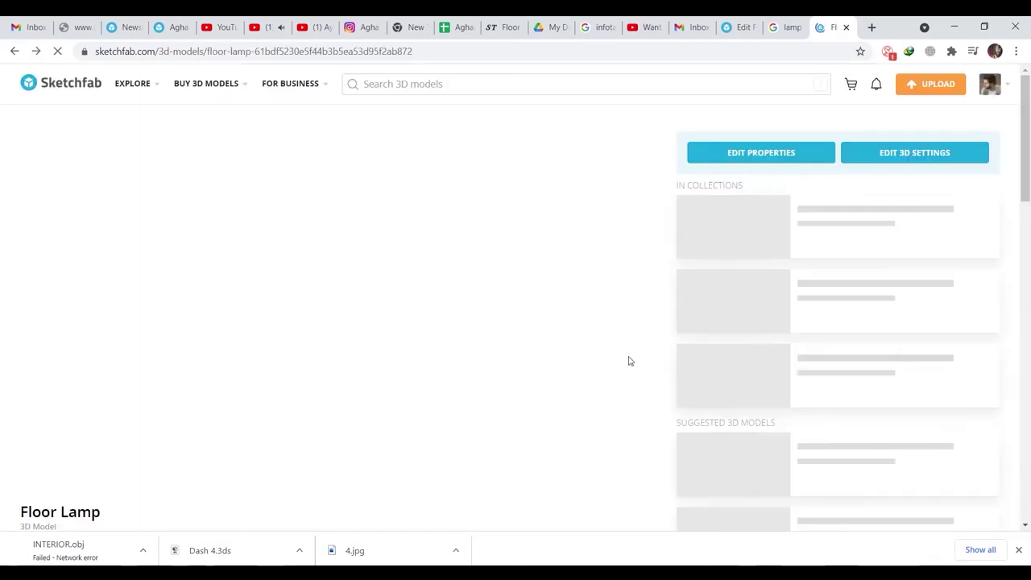
scroll(2, 448, down, 2)
scroll(1, 448, down, 1)
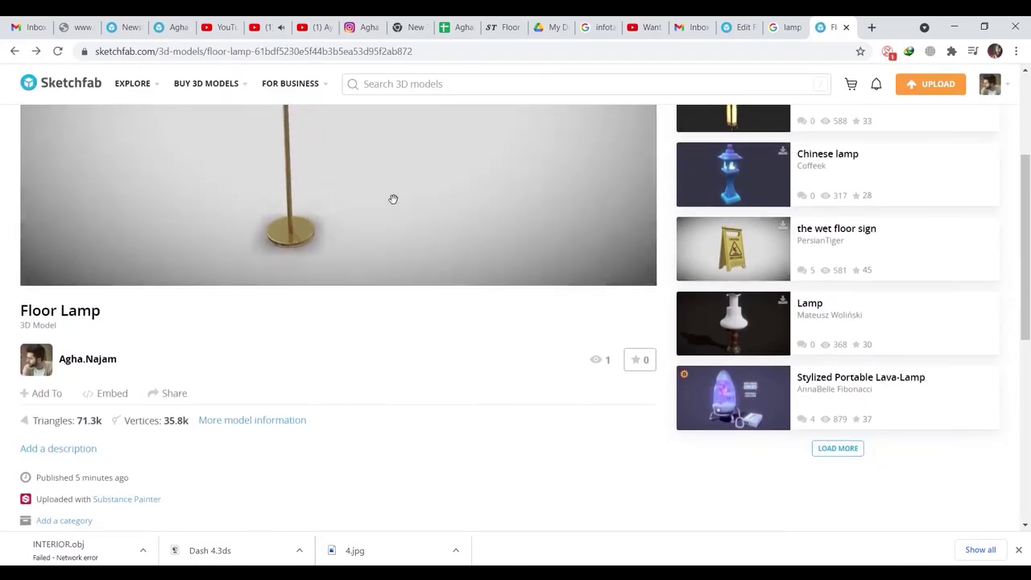
scroll(472, 433, up, 1)
scroll(384, 407, up, 3)
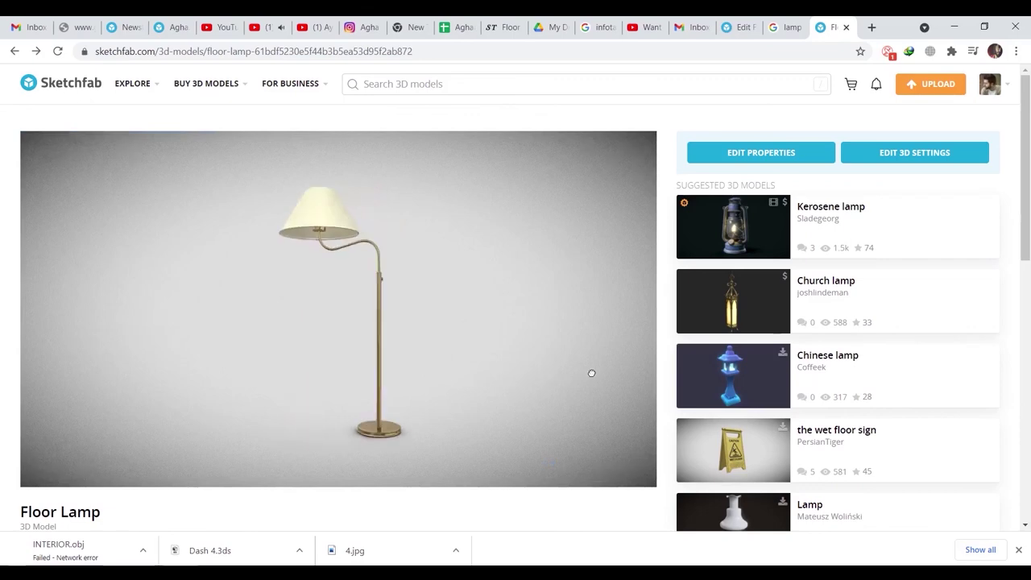
scroll(483, 359, up, 5)
mouse_move(375, 341)
mouse_down()
mouse_move(426, 456)
mouse_move(460, 458)
mouse_move(386, 338)
mouse_up()
scroll(376, 299, down, 3)
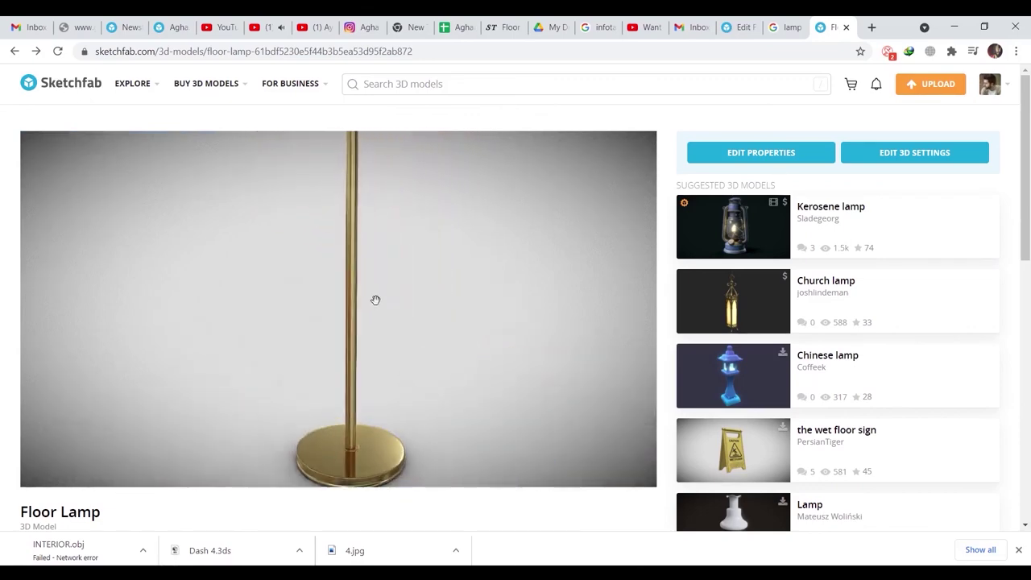
drag(375, 299, 338, 322)
scroll(314, 248, up, 3)
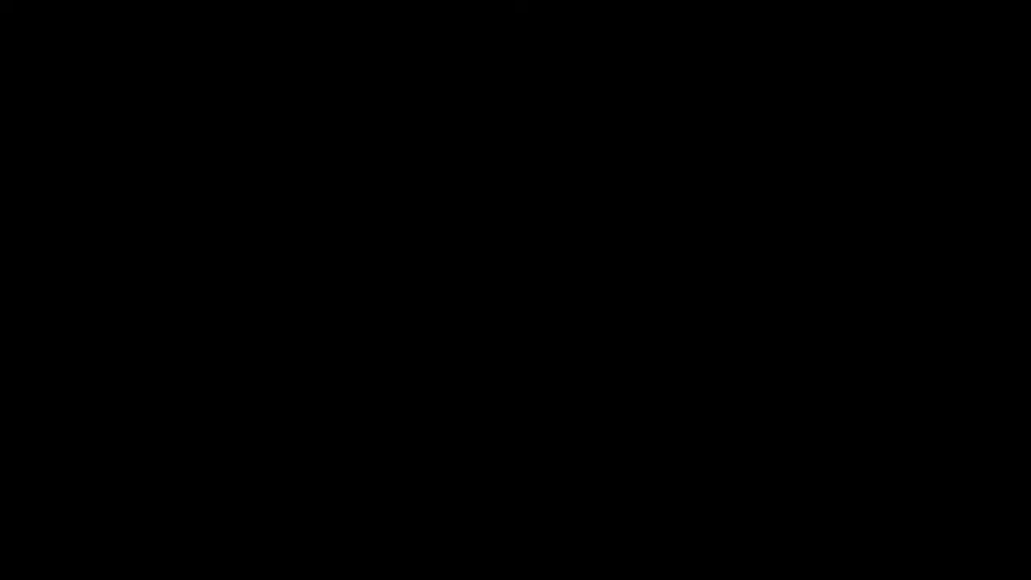